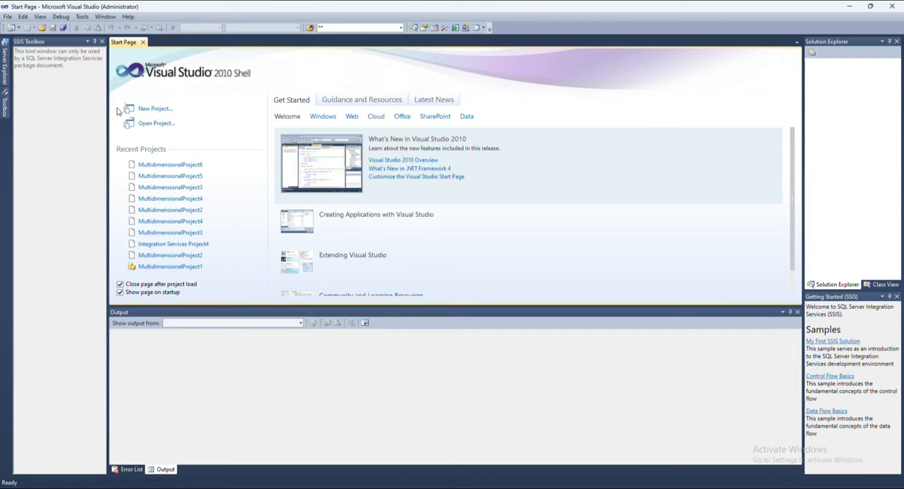
# Create a new Analysis Services Multidimensional and Data Mining project named MultidimensionalProject7.
pyautogui.click(7, 16)
pyautogui.moveTo(23, 17)
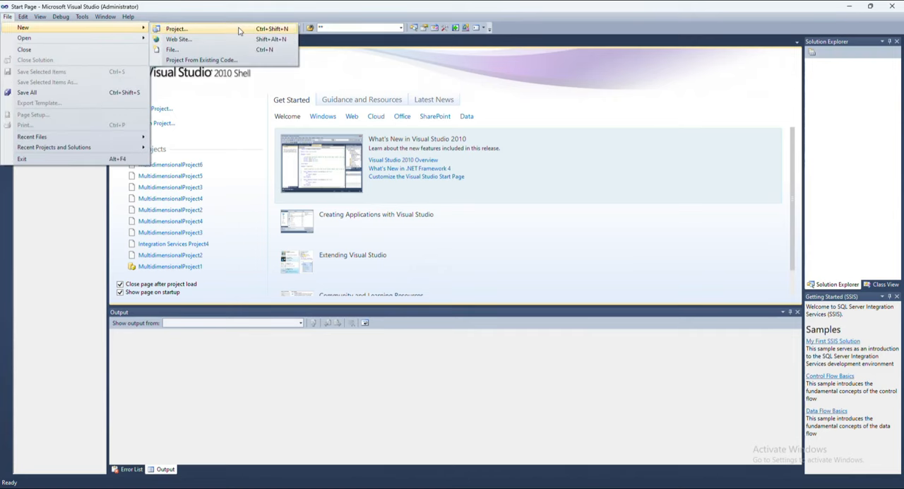
pyautogui.click(239, 29)
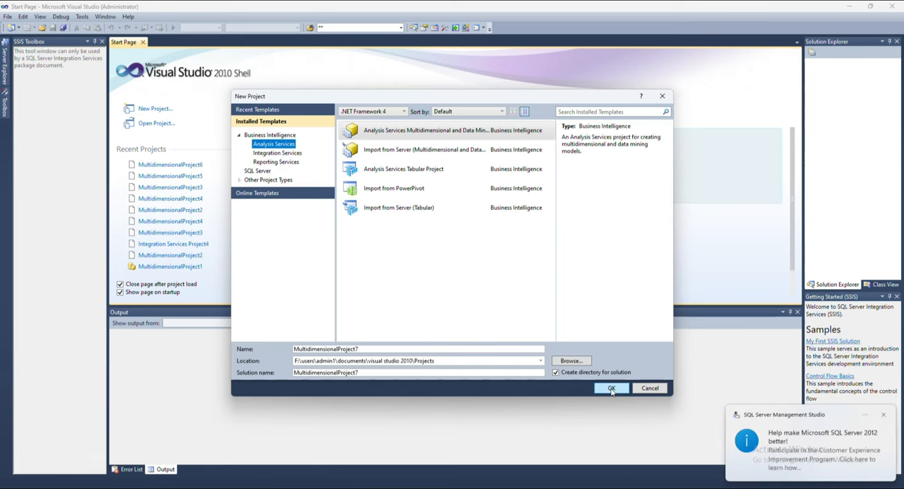
pyautogui.click(416, 133)
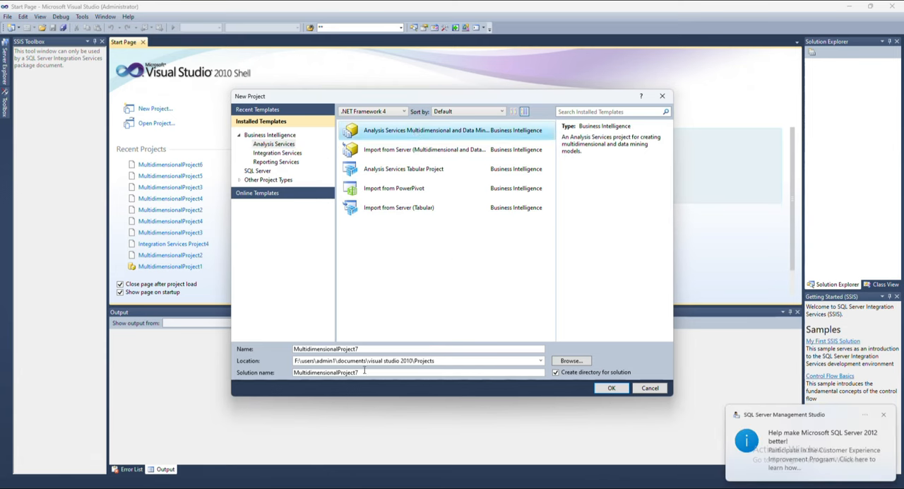
pyautogui.click(612, 389)
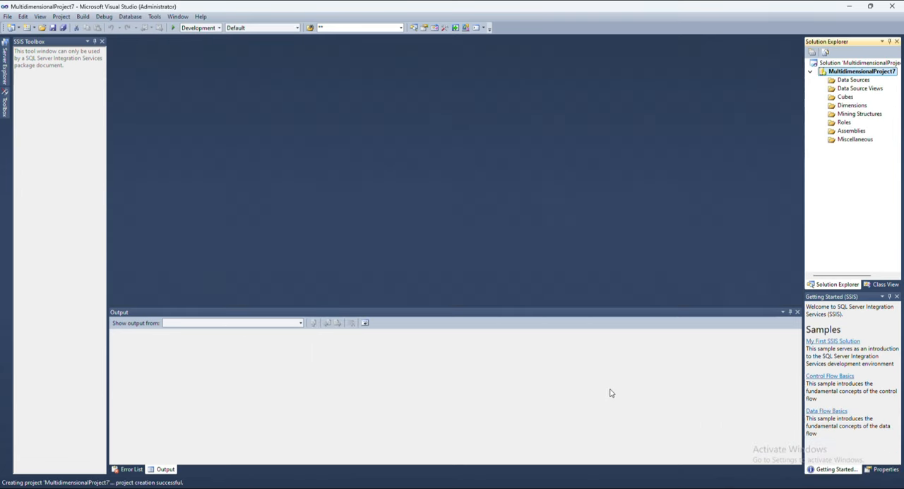
# Start a new data source with a new connection and paste the server name IMAGE\MSSQLSERVER_2025.
pyautogui.rightClick(851, 81)
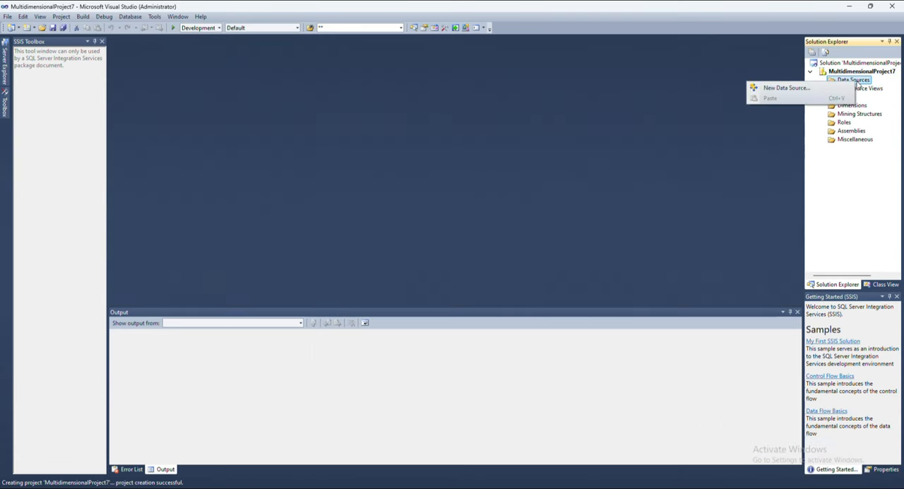
pyautogui.click(812, 87)
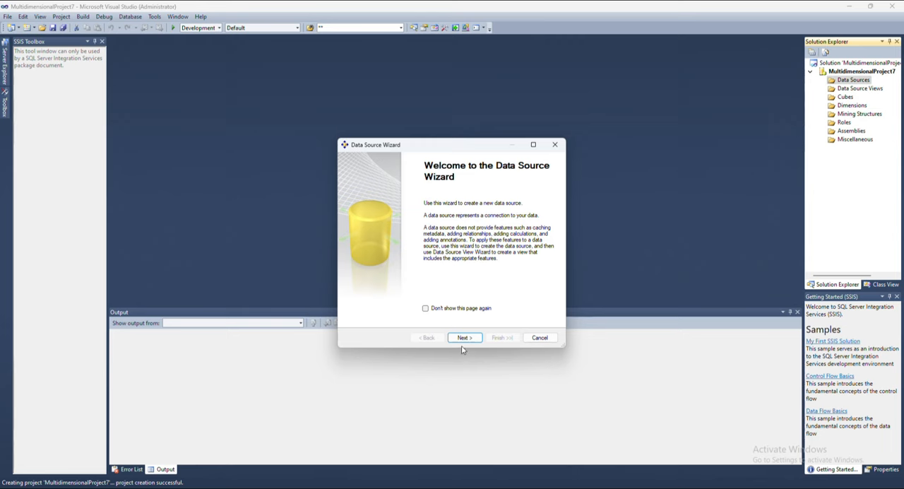
pyautogui.click(465, 340)
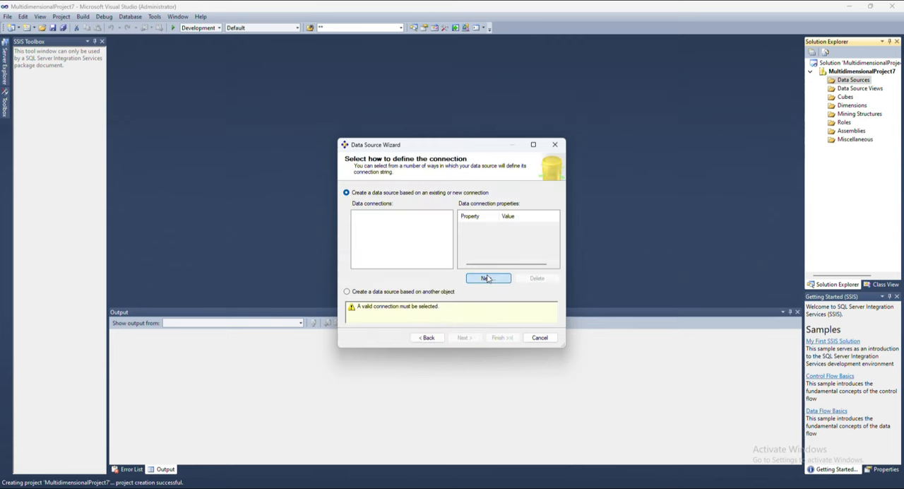
pyautogui.click(487, 278)
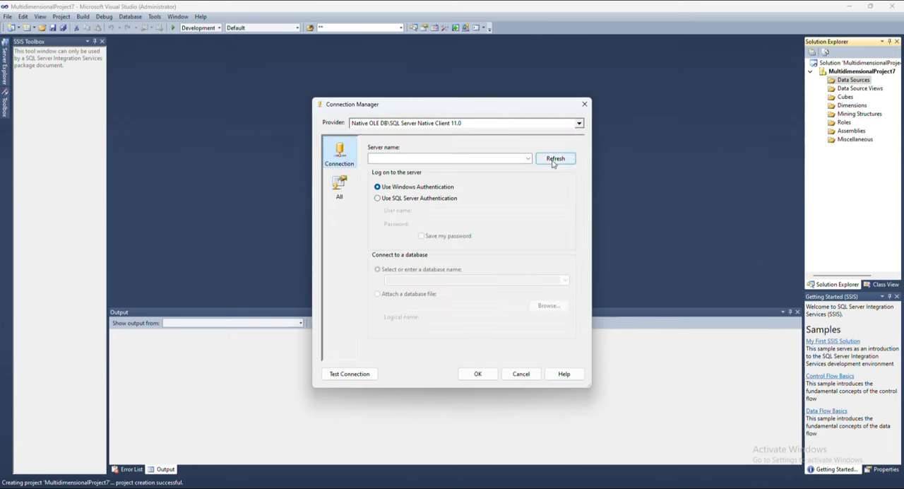
pyautogui.click(494, 159)
pyautogui.write('IMAGE\\MSSQLSERVER_2025')
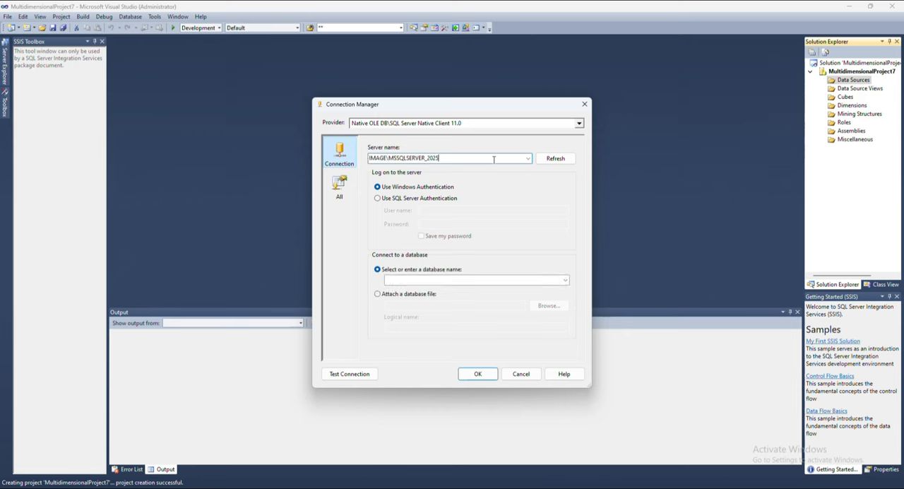
# Switch to SQL Server Authentication, enter user name sa and the account password, and save the password.
pyautogui.click(378, 199)
pyautogui.click(431, 211)
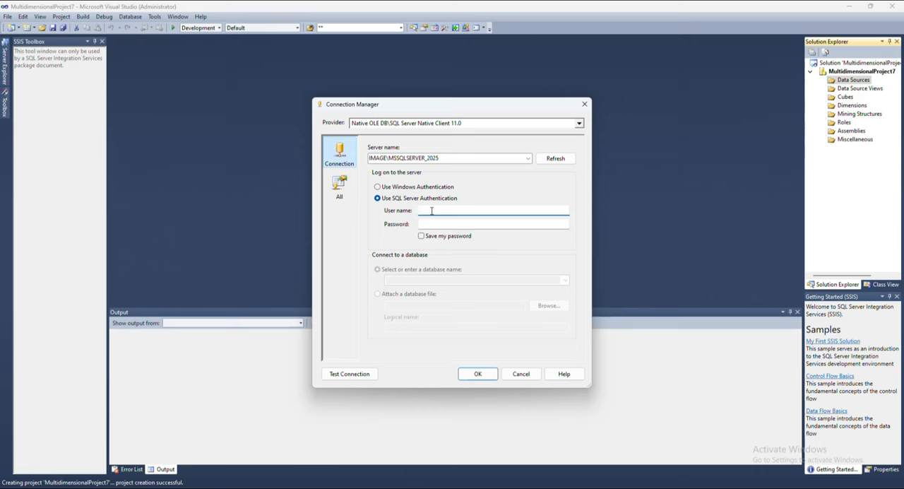
pyautogui.write('sa')
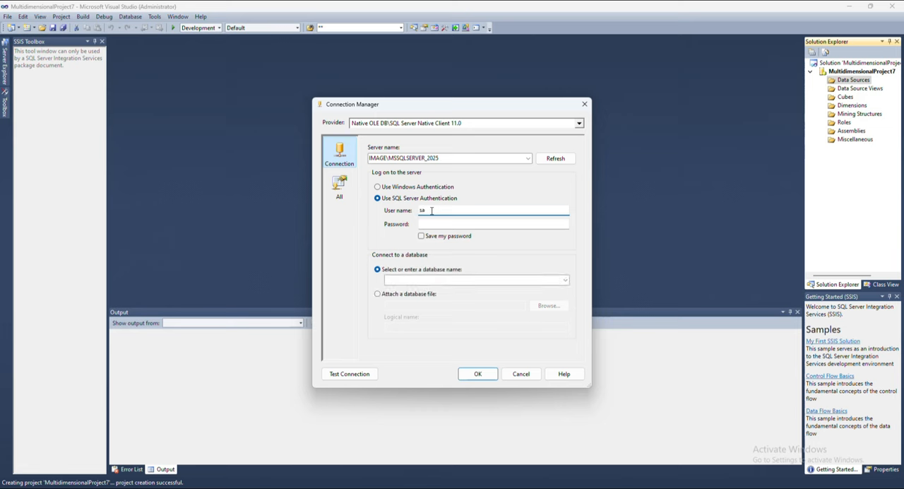
pyautogui.press('Tab')
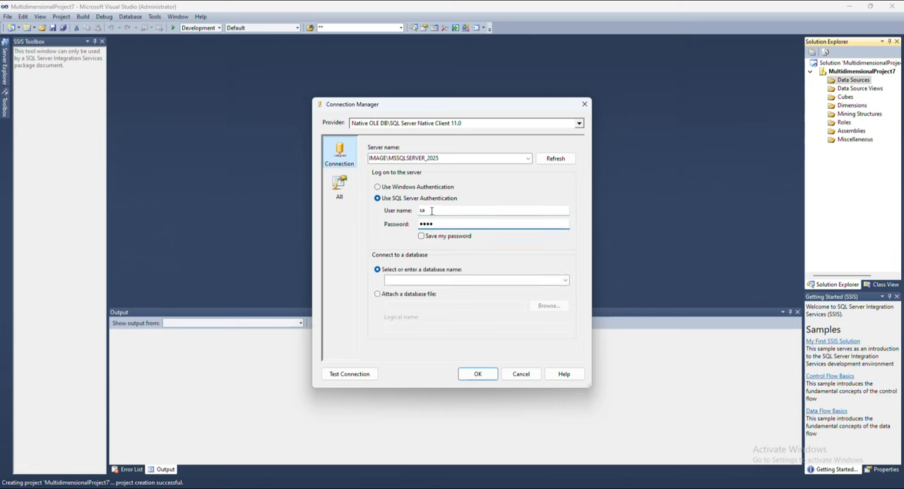
pyautogui.click(421, 236)
# Choose the AdventureWorks2012 database, test the connection, and accept the connection settings.
pyautogui.click(419, 281)
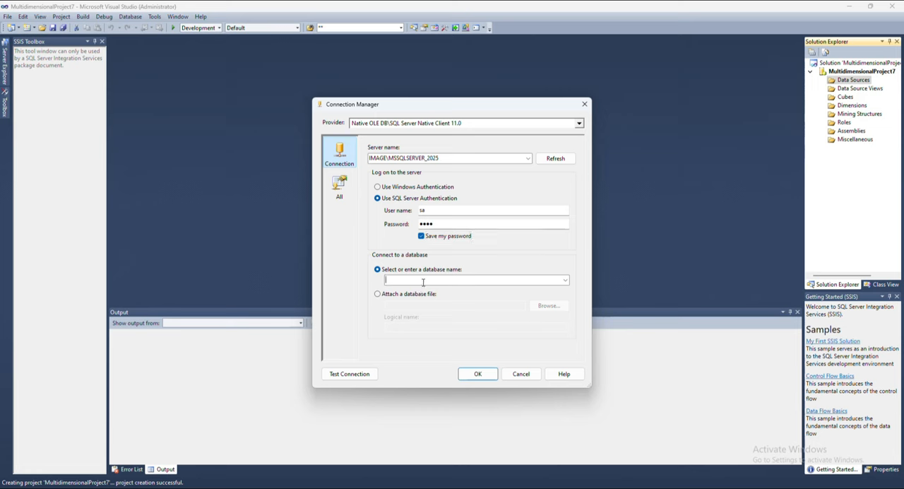
pyautogui.click(565, 281)
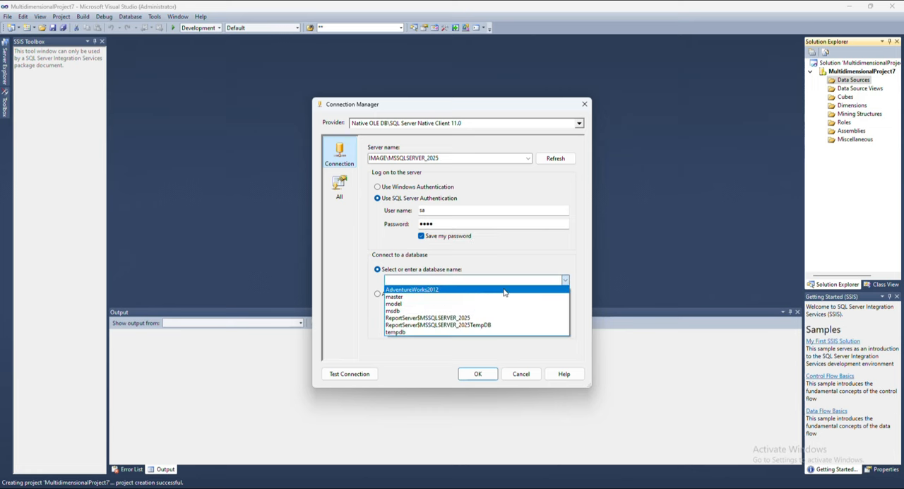
pyautogui.click(504, 289)
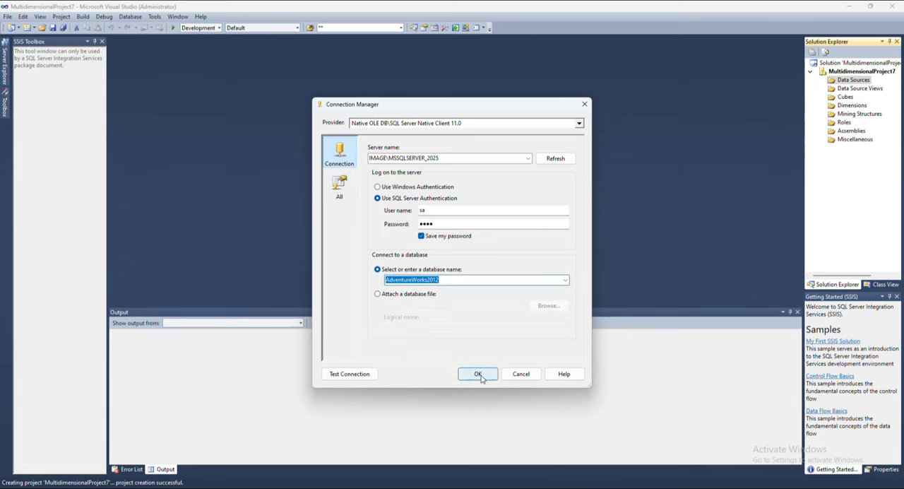
pyautogui.click(349, 374)
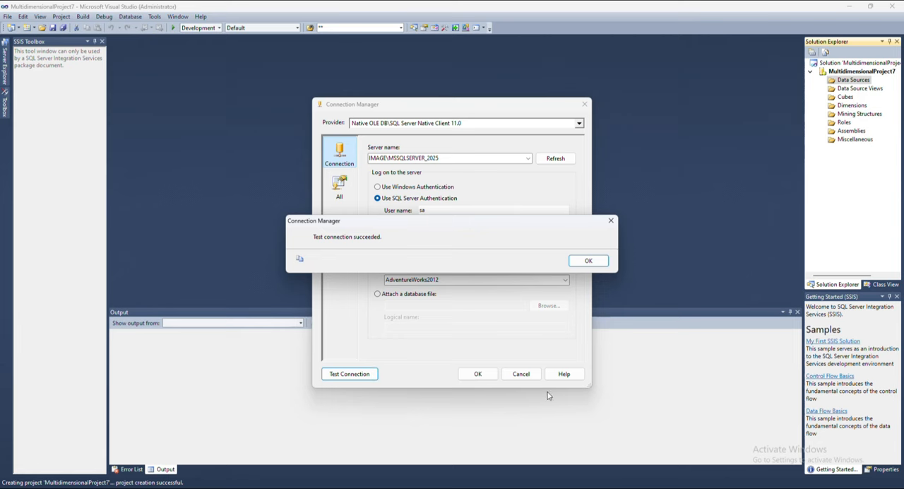
pyautogui.click(587, 261)
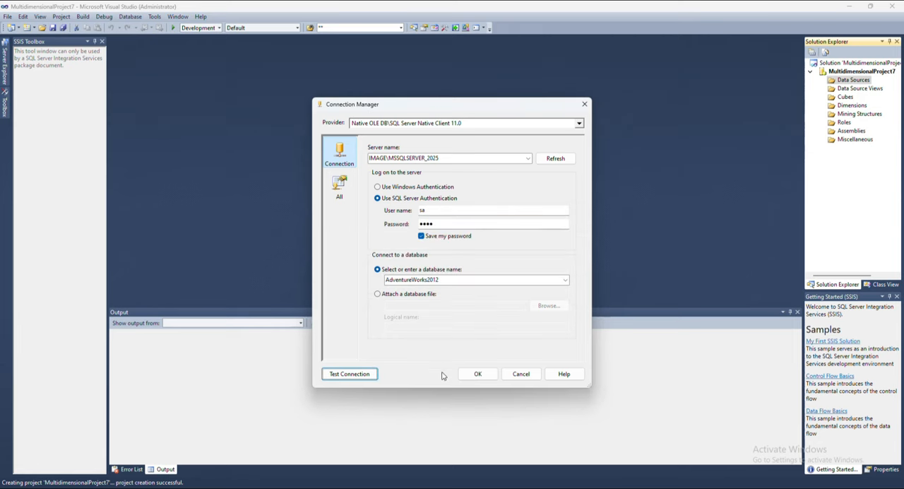
pyautogui.click(478, 374)
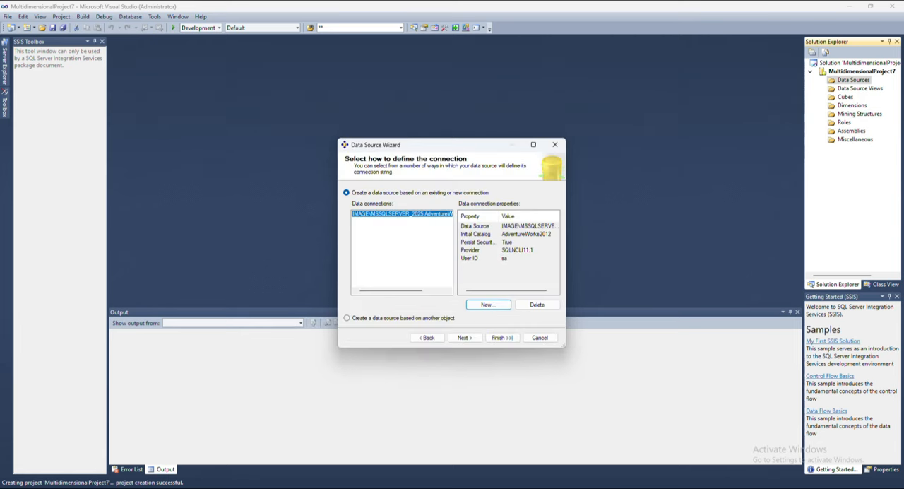
# Set impersonation to Inherit and finish the data source named Adventure Works2012.
pyautogui.click(466, 339)
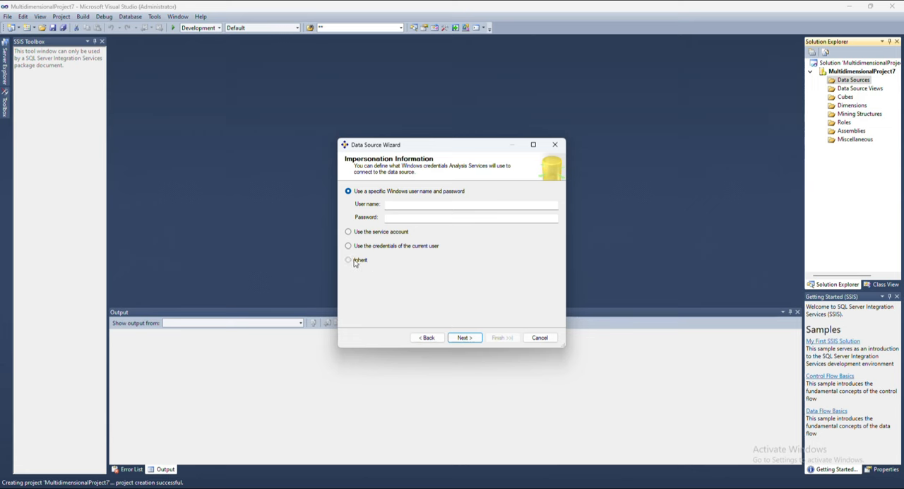
pyautogui.click(351, 261)
pyautogui.click(465, 338)
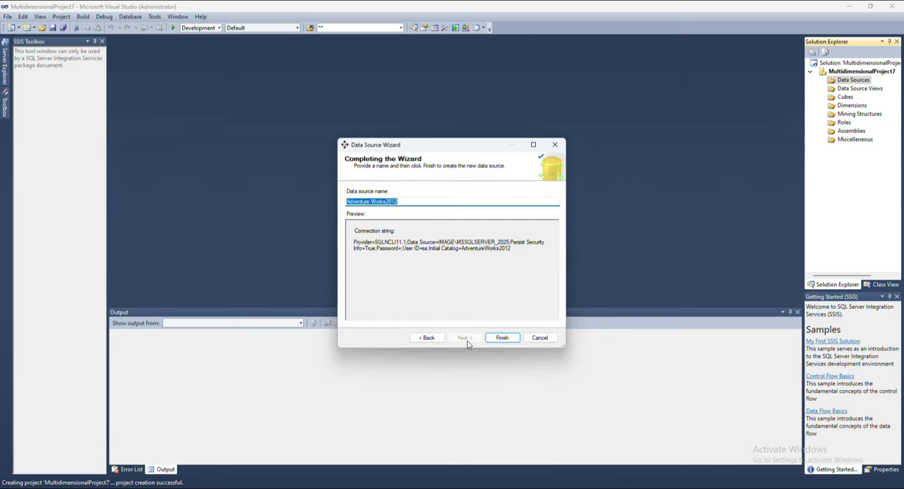
pyautogui.click(503, 338)
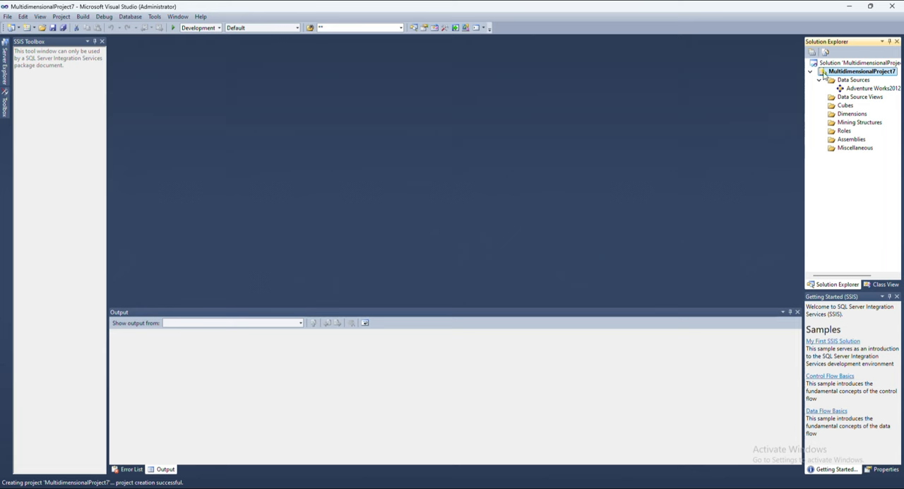
# Create a data source view on Adventure Works2012 including the Employee table plus its related tables.
pyautogui.rightClick(851, 97)
pyautogui.click(791, 101)
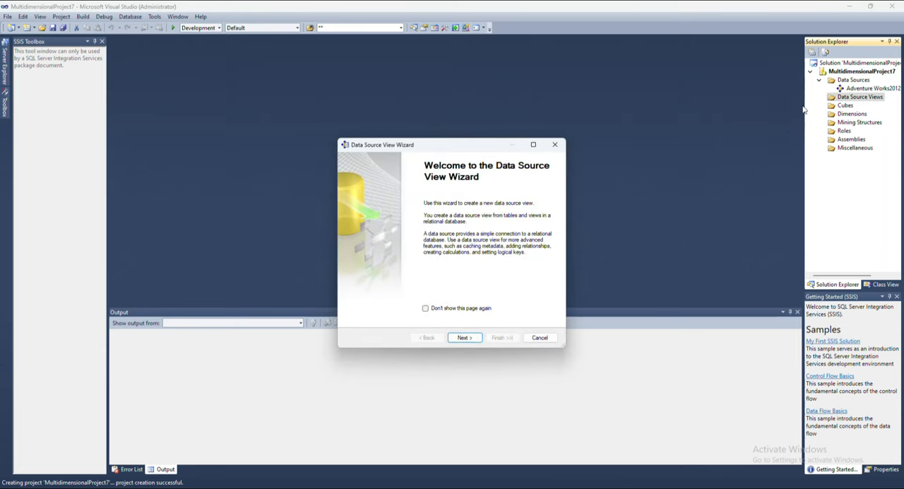
pyautogui.click(465, 340)
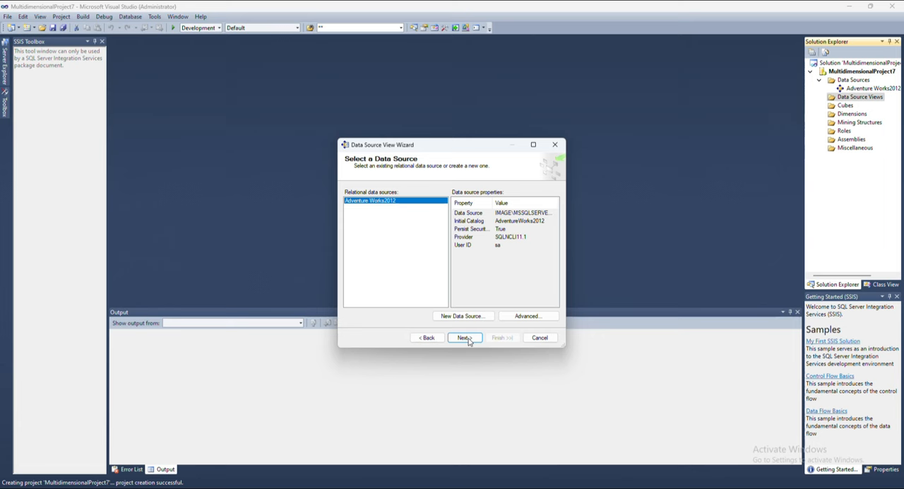
pyautogui.click(465, 339)
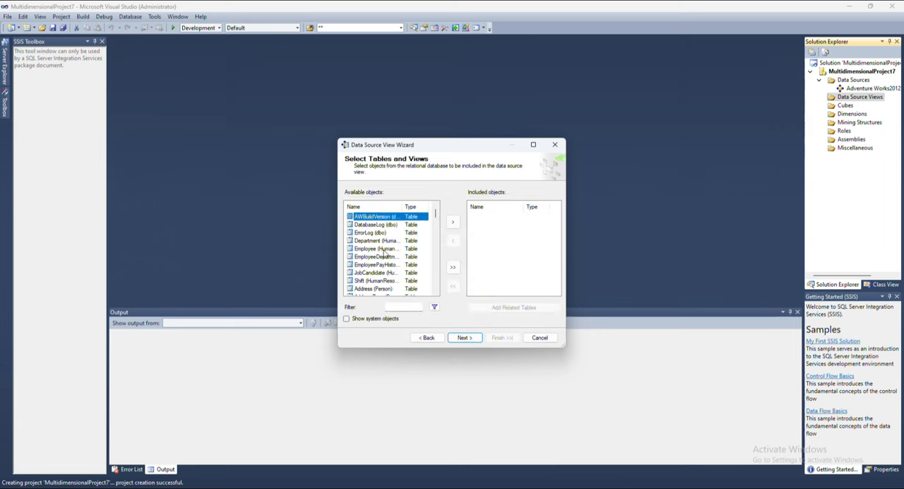
pyautogui.click(382, 249)
pyautogui.click(452, 222)
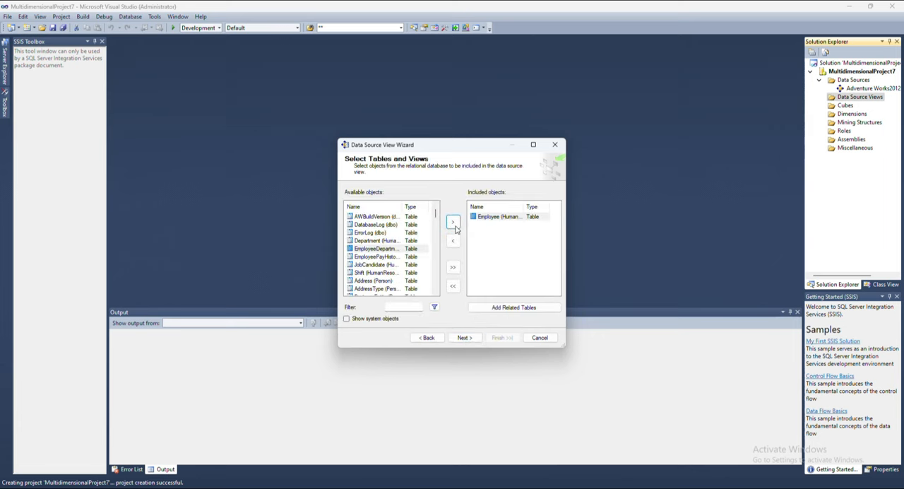
pyautogui.click(501, 309)
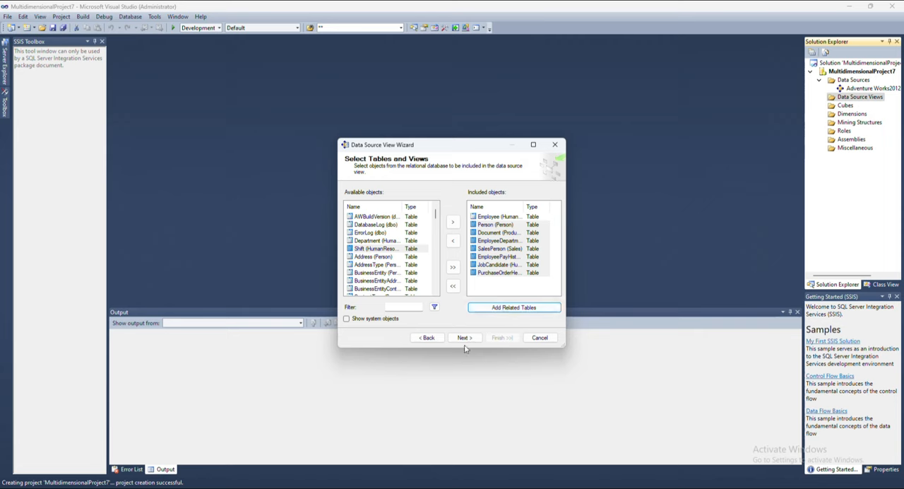
pyautogui.click(464, 339)
pyautogui.click(501, 338)
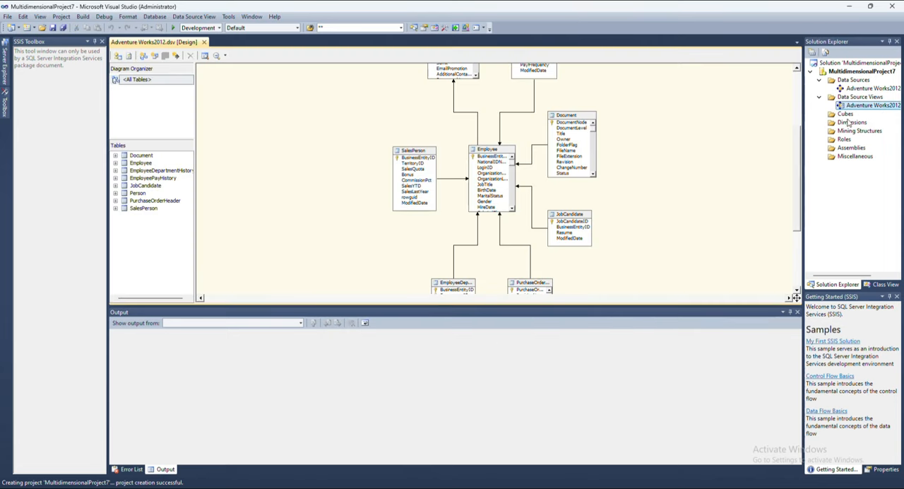
# Create a new cube from existing tables with Employee as the measure group table, keeping the suggested measures and dimensions.
pyautogui.rightClick(845, 115)
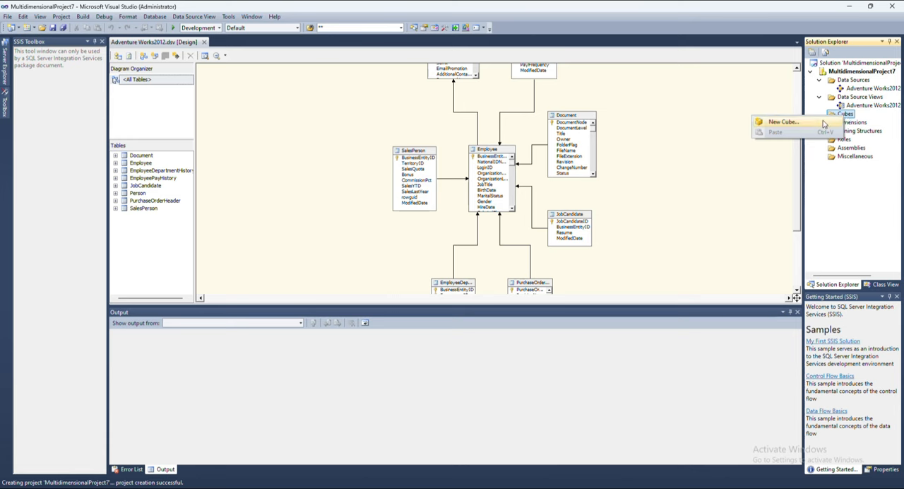
pyautogui.click(784, 122)
pyautogui.click(463, 337)
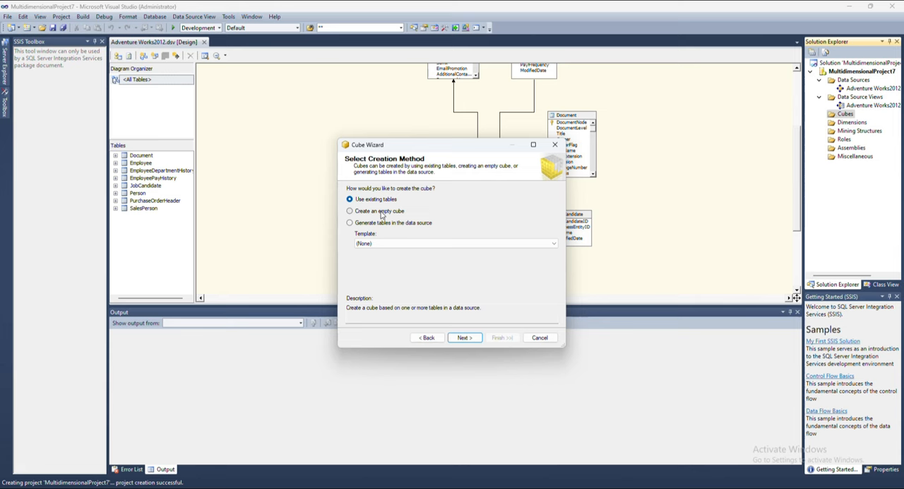
pyautogui.click(469, 339)
pyautogui.click(351, 225)
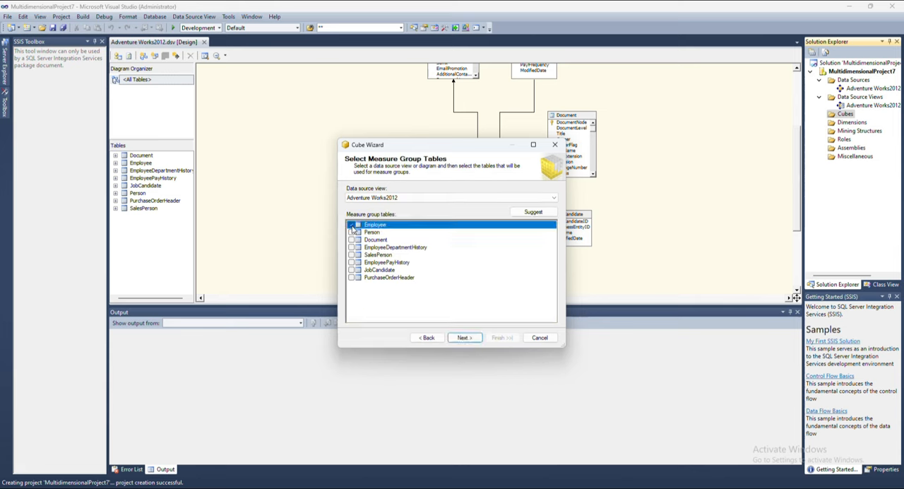
pyautogui.click(463, 337)
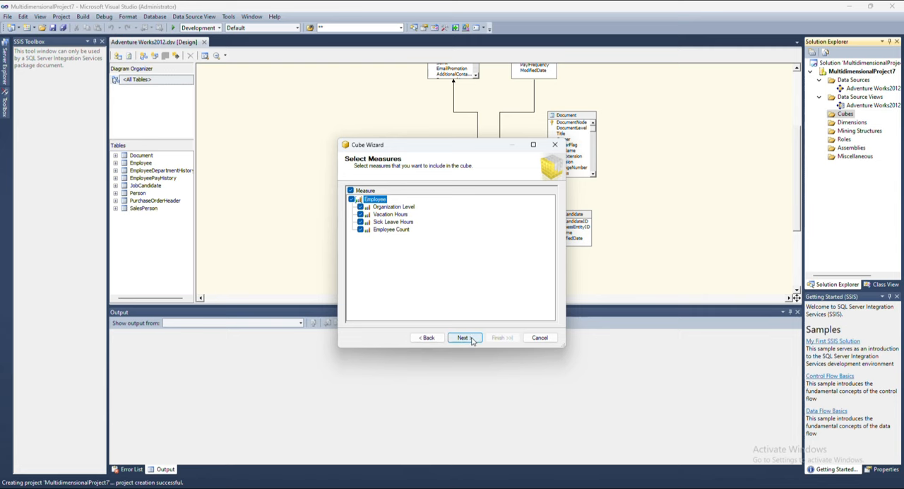
pyautogui.click(472, 339)
pyautogui.click(463, 338)
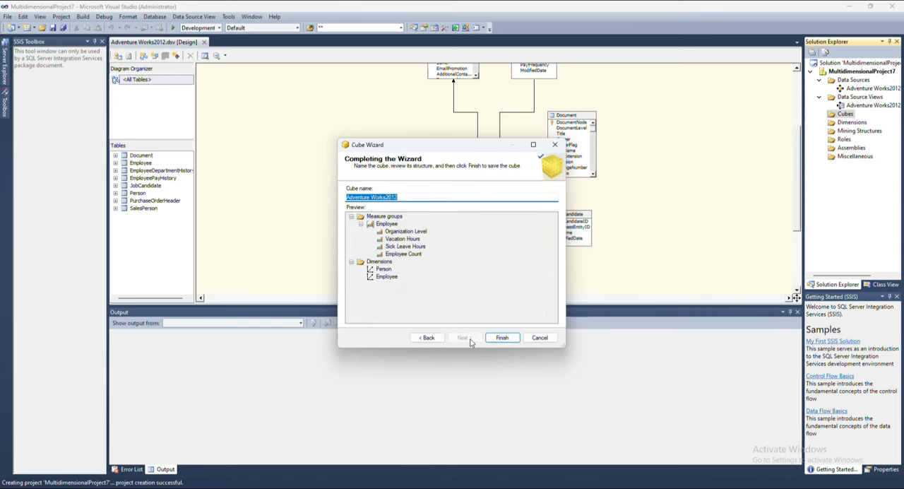
pyautogui.click(514, 342)
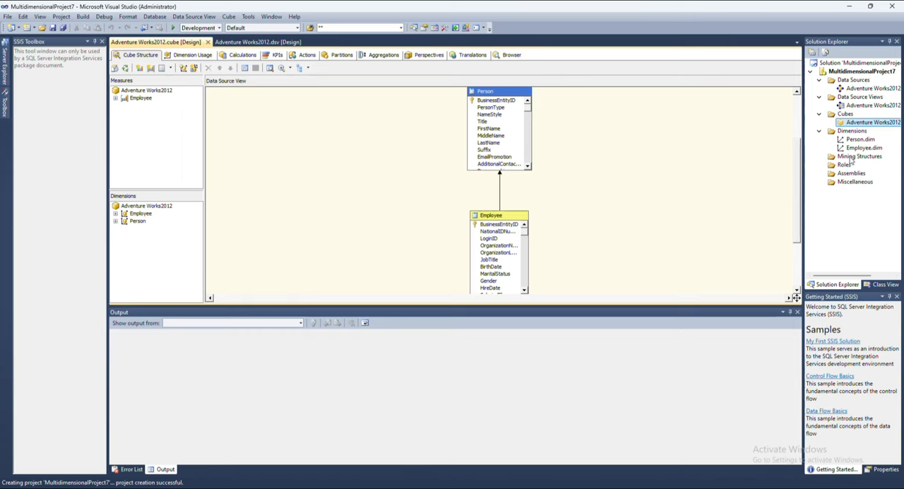
# Open the Person dimension and add FirstName and LastName as attributes.
pyautogui.doubleClick(855, 140)
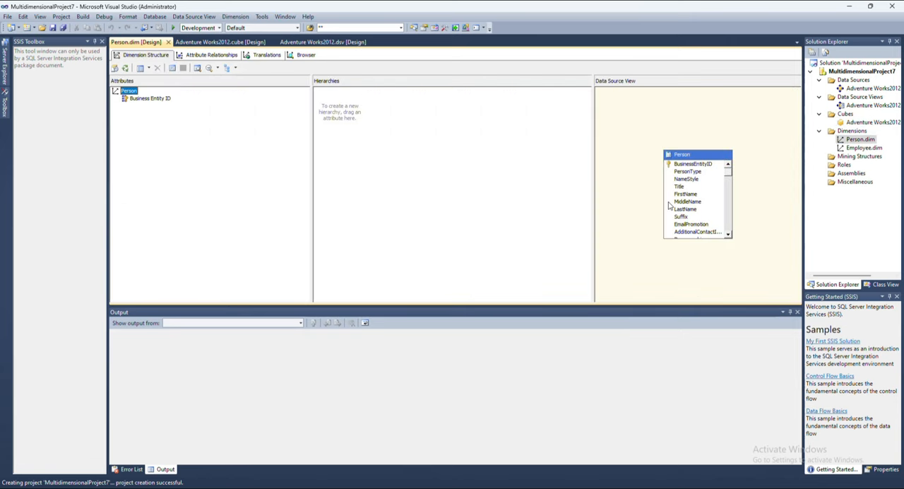
pyautogui.moveTo(688, 197); pyautogui.dragTo(149, 121)
pyautogui.moveTo(689, 213); pyautogui.dragTo(150, 154)
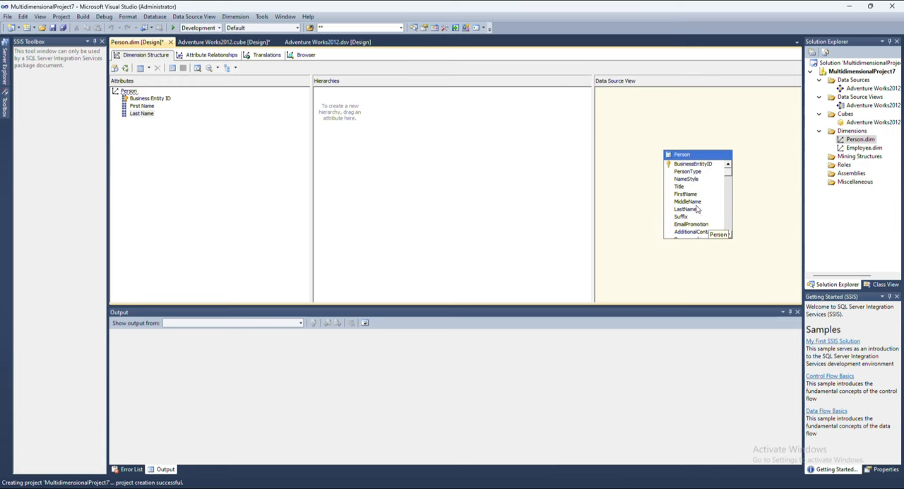
# Add Middle Name to the Person dimension, build a First Name, Last Name, Middle Name hierarchy, and save.
pyautogui.moveTo(688, 202); pyautogui.dragTo(159, 138)
pyautogui.moveTo(132, 110); pyautogui.dragTo(370, 132)
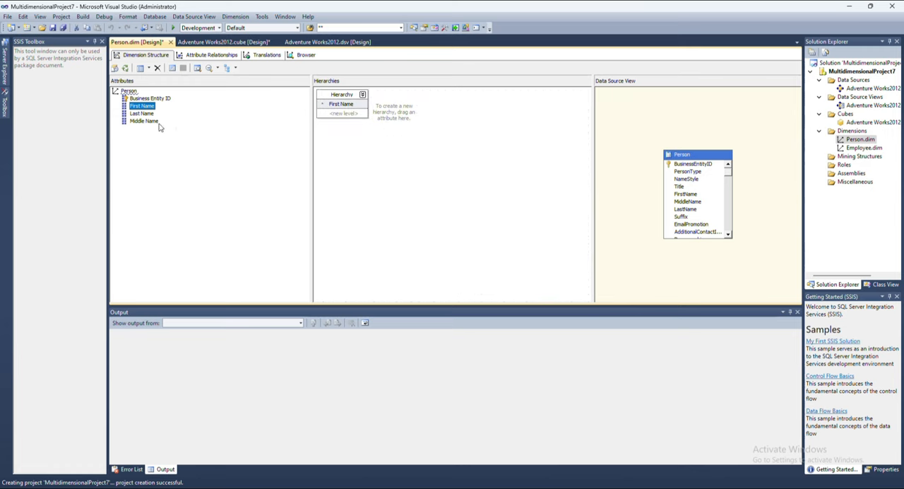
pyautogui.moveTo(144, 117); pyautogui.dragTo(346, 127)
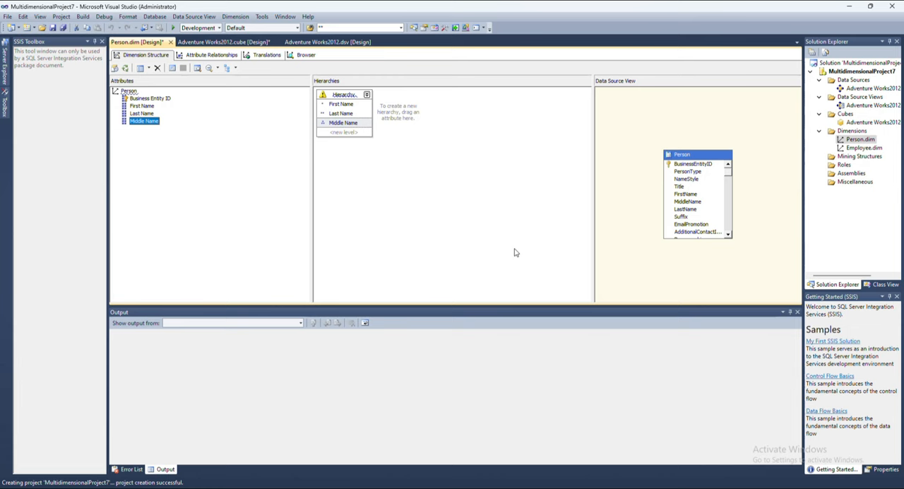
pyautogui.hotkey('ctrl', 's')
pyautogui.click(548, 276)
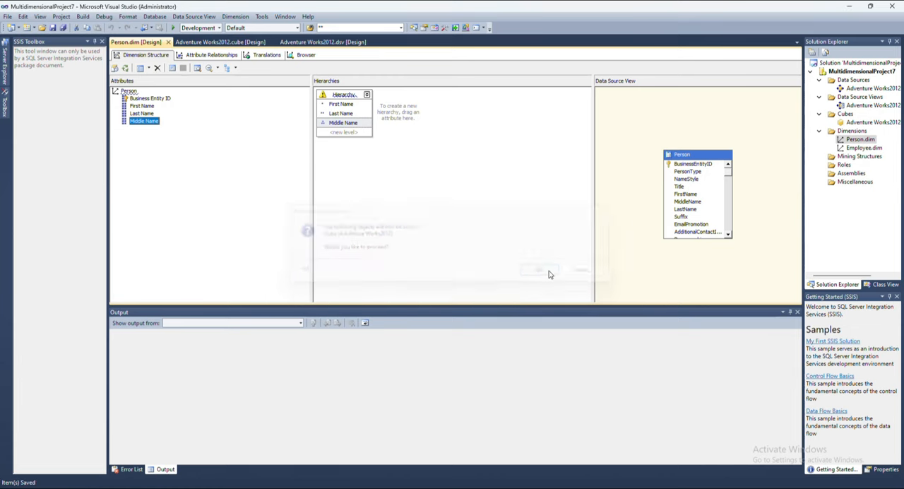
# Open the Employee dimension and add Birth Date, Gender, Marital Status and Hire Date as attributes.
pyautogui.doubleClick(874, 148)
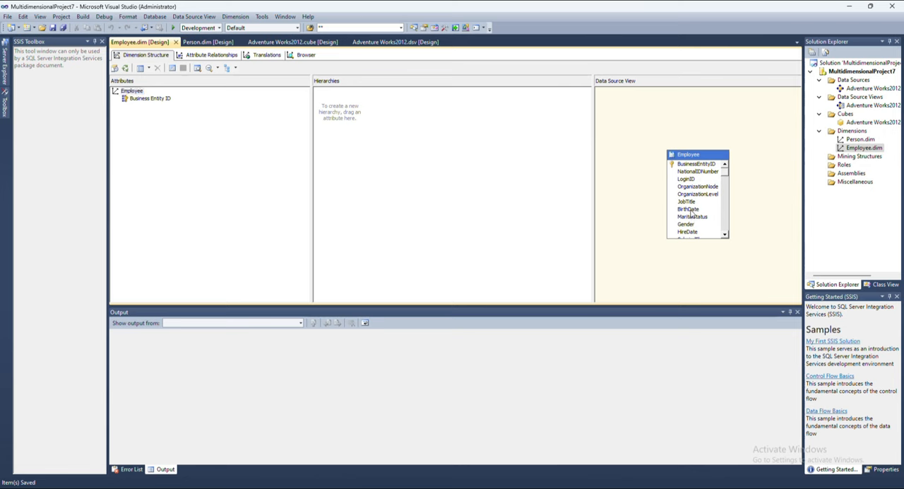
pyautogui.moveTo(688, 209); pyautogui.dragTo(145, 99)
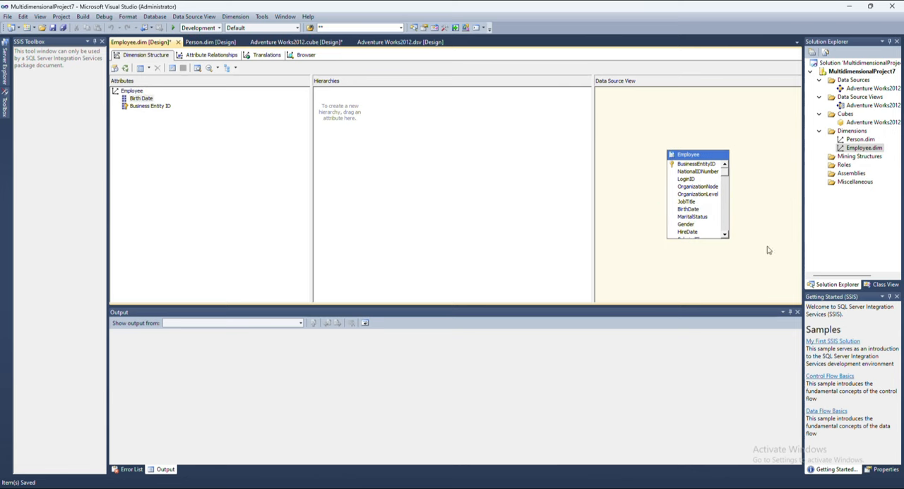
pyautogui.moveTo(686, 225); pyautogui.dragTo(150, 119)
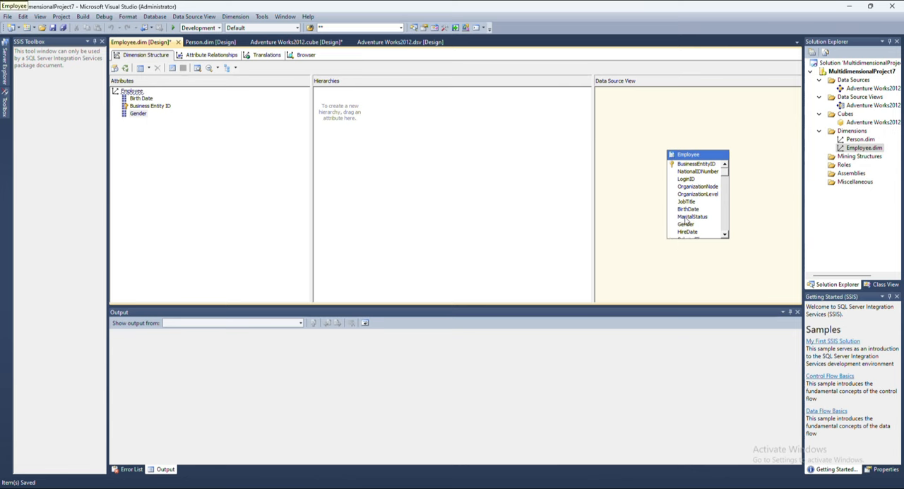
pyautogui.moveTo(688, 216); pyautogui.dragTo(130, 126)
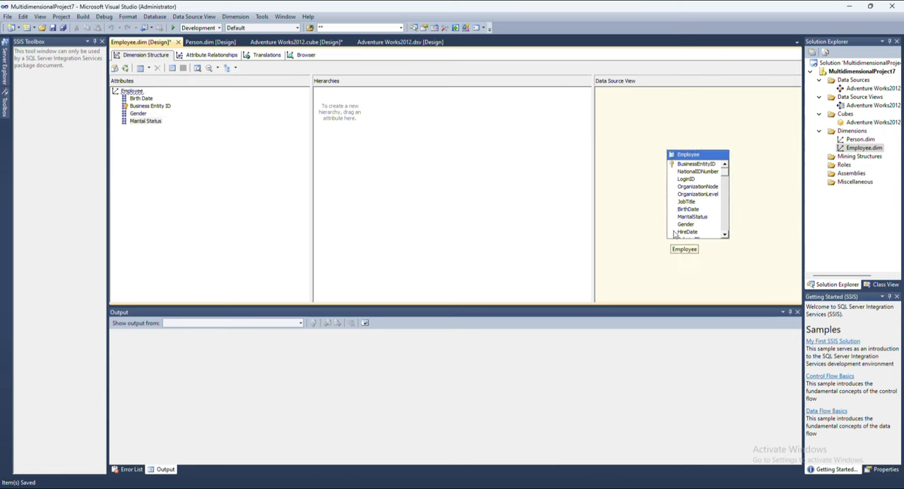
# Build an Employee hierarchy of Gender, Birth Date, Hire Date and Marital Status, and save all changes.
pyautogui.moveTo(686, 232); pyautogui.dragTo(360, 118)
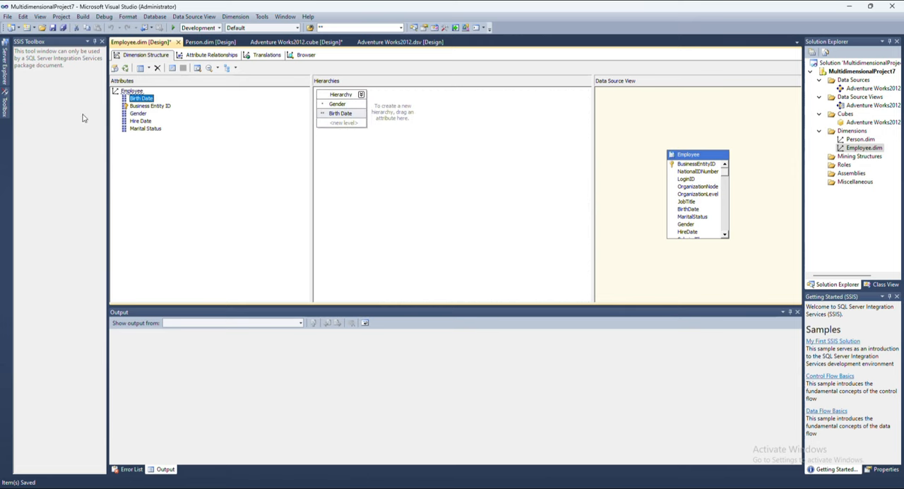
pyautogui.moveTo(145, 121); pyautogui.dragTo(347, 137)
pyautogui.hotkey('ctrl', 's')
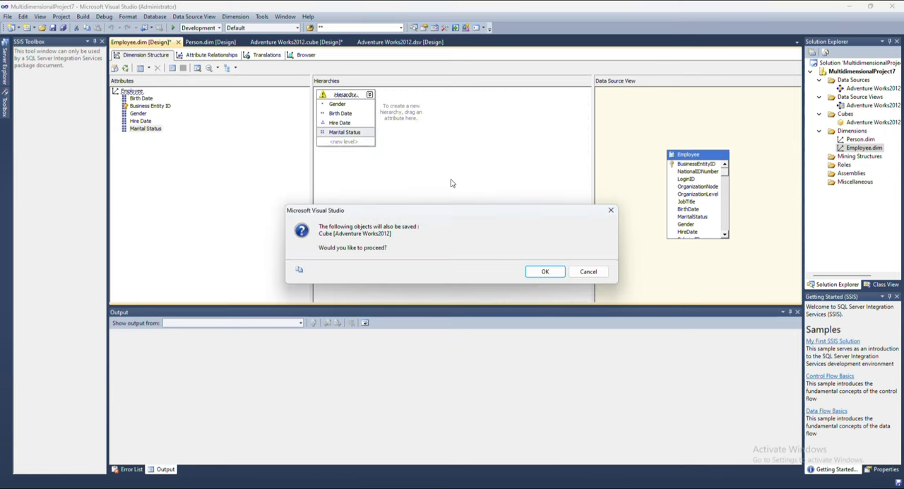
pyautogui.click(547, 275)
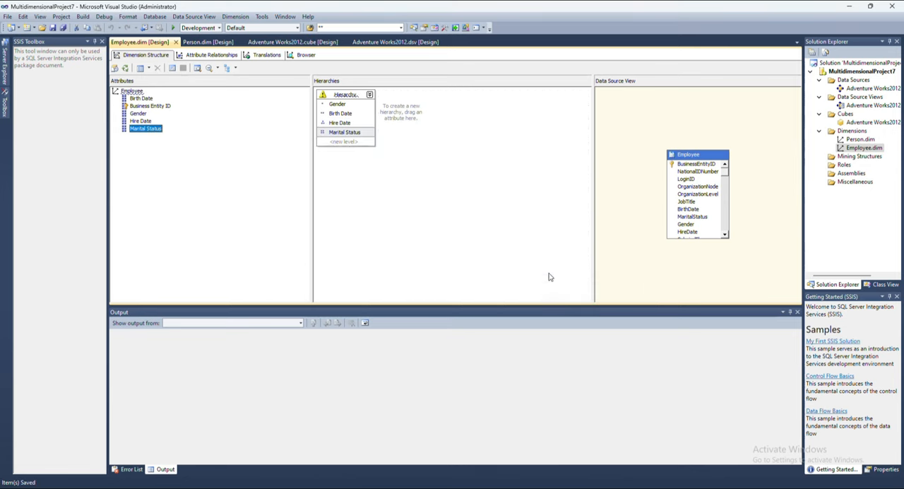
# Open the project's deployment properties and set the target server to IMAGE\MSSQLSERVER_2025.
pyautogui.rightClick(836, 72)
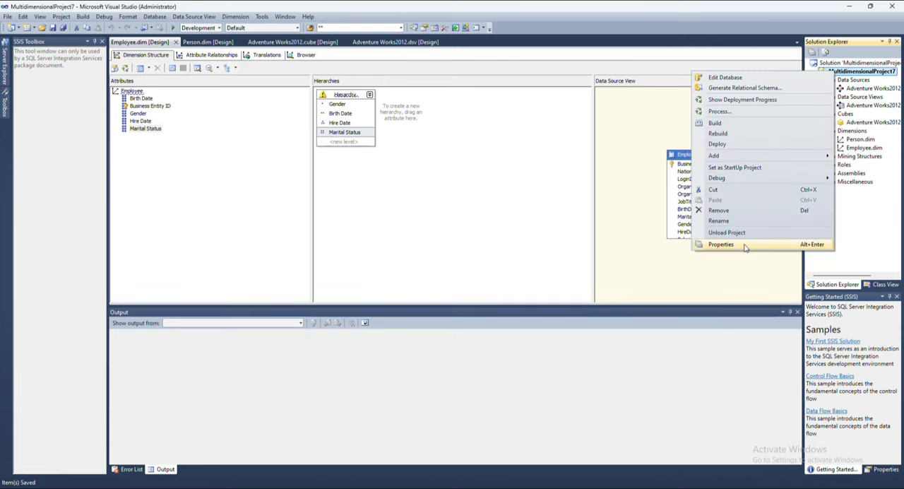
pyautogui.click(744, 245)
pyautogui.click(354, 217)
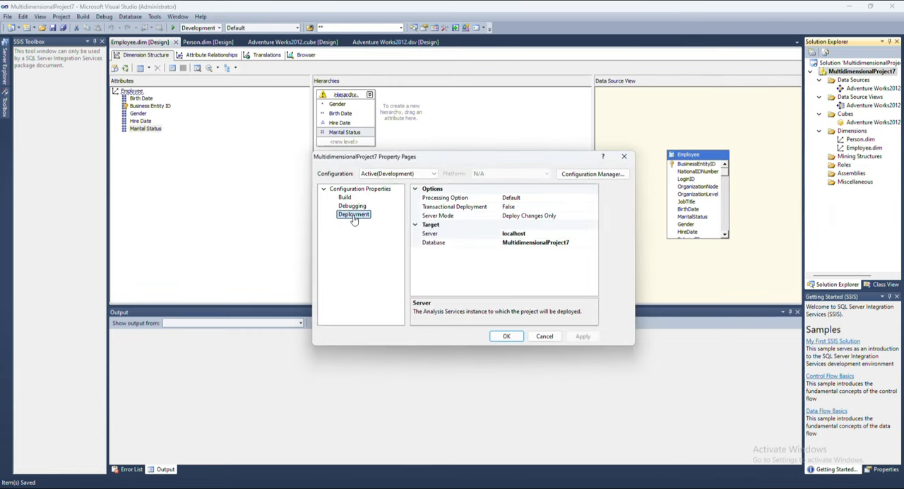
pyautogui.click(551, 233)
pyautogui.doubleClick(551, 233)
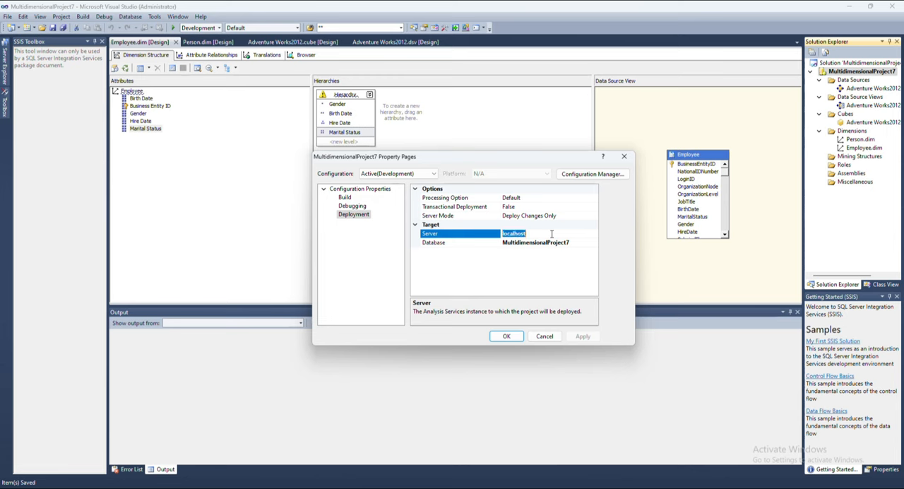
pyautogui.write('IMAGE\\MSSQLSERVER_2025')
# Set the processing option to Full, change the server mode, and apply the deployment properties.
pyautogui.click(562, 199)
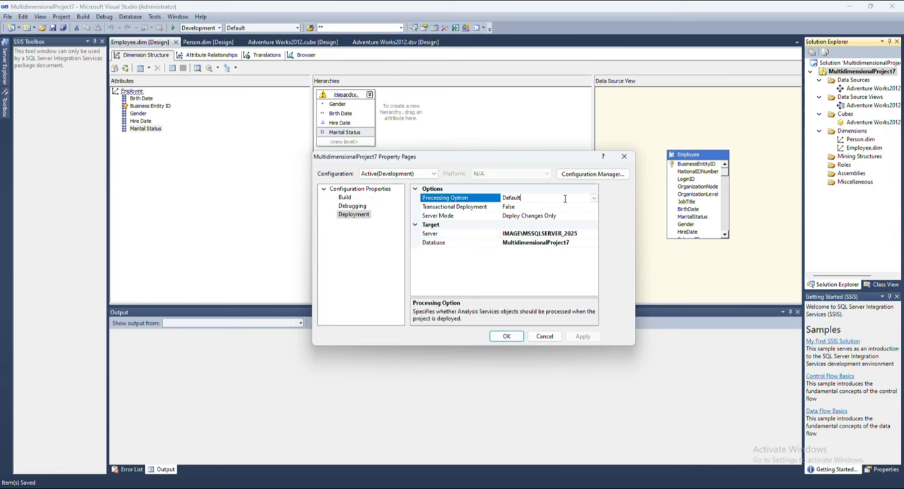
pyautogui.click(593, 198)
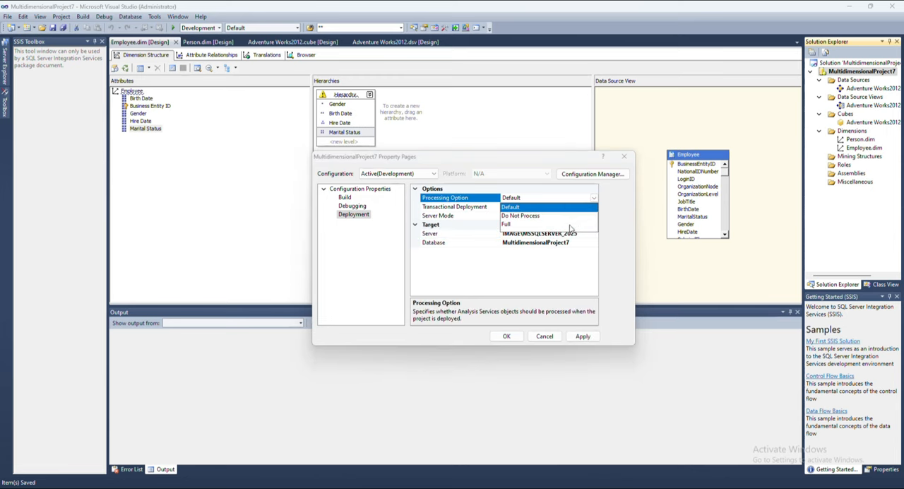
pyautogui.click(573, 225)
pyautogui.click(586, 215)
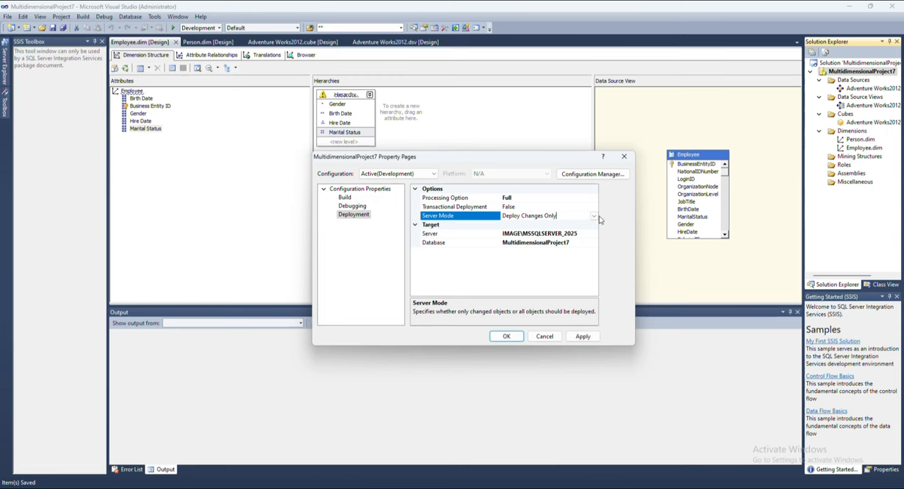
pyautogui.click(593, 216)
pyautogui.click(583, 224)
pyautogui.click(582, 336)
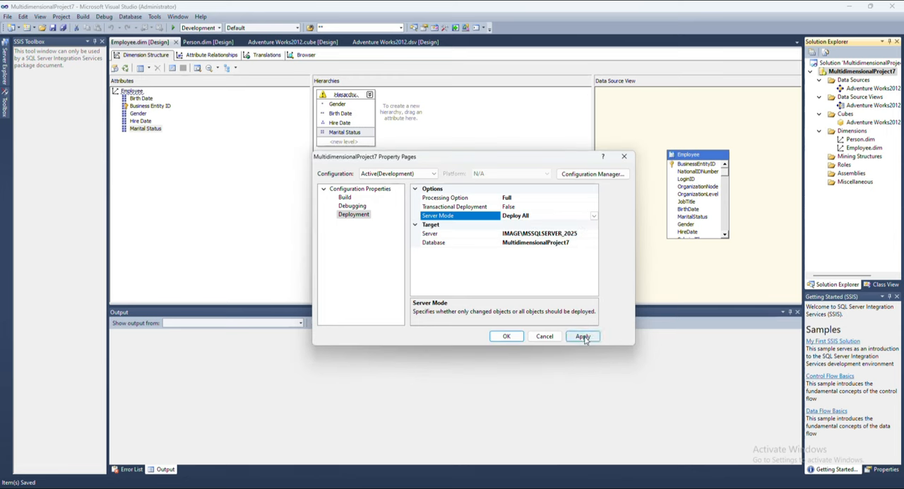
pyautogui.click(506, 336)
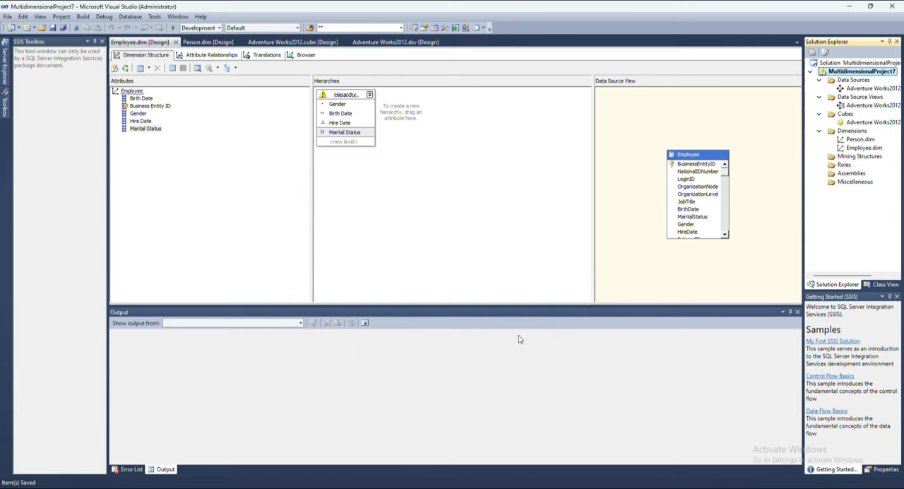
# Deploy the MultidimensionalProject7 project.
pyautogui.rightClick(836, 73)
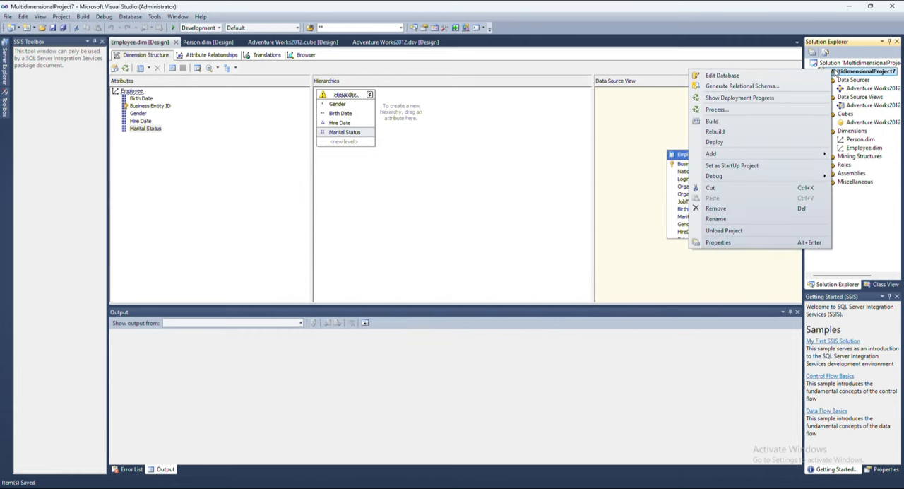
pyautogui.click(738, 142)
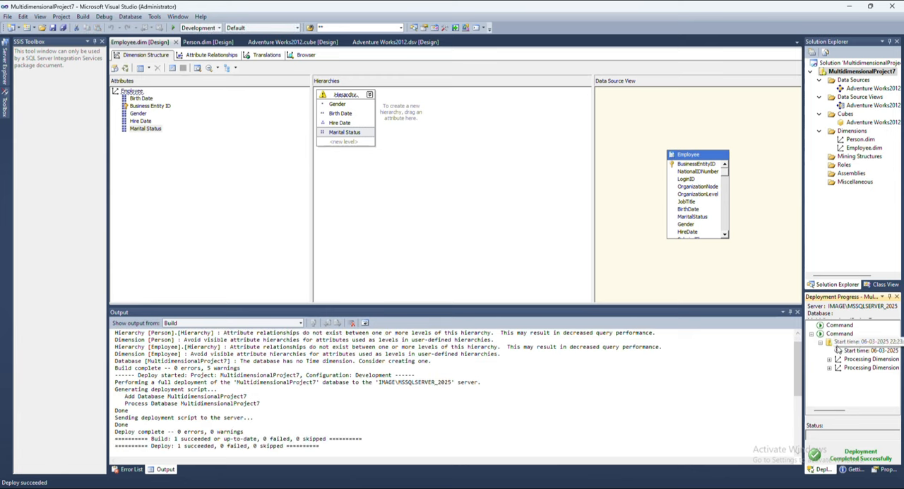
# Process the MultidimensionalProject7 database with Process Full.
pyautogui.rightClick(851, 73)
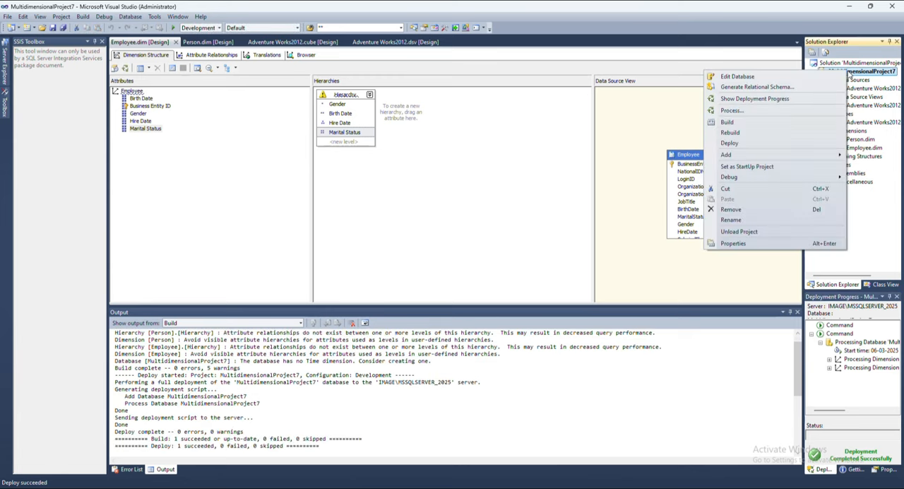
pyautogui.click(748, 115)
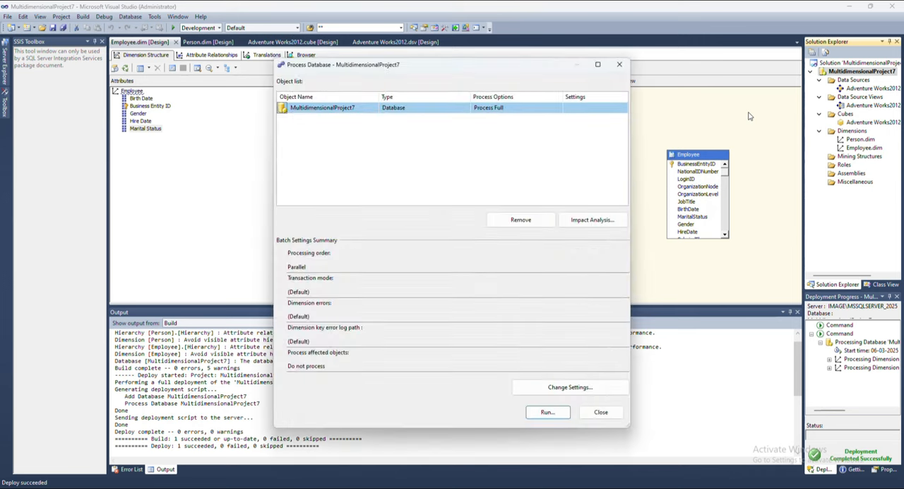
pyautogui.click(544, 413)
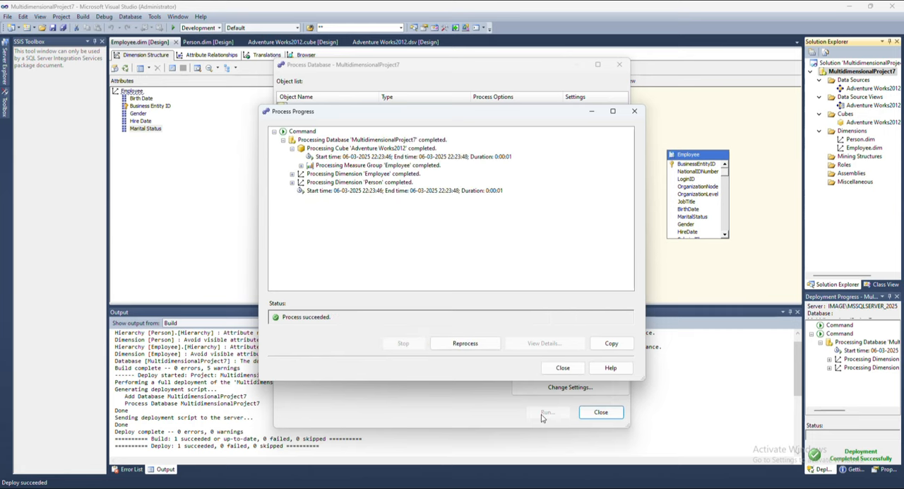
# Inspect the processing details for the Employee and Person dimensions, then close the processing dialogs.
pyautogui.click(291, 182)
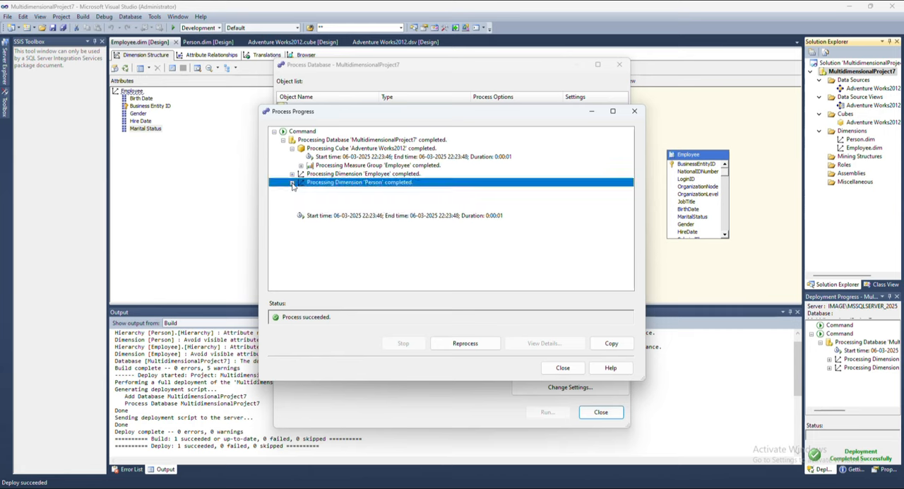
pyautogui.click(293, 173)
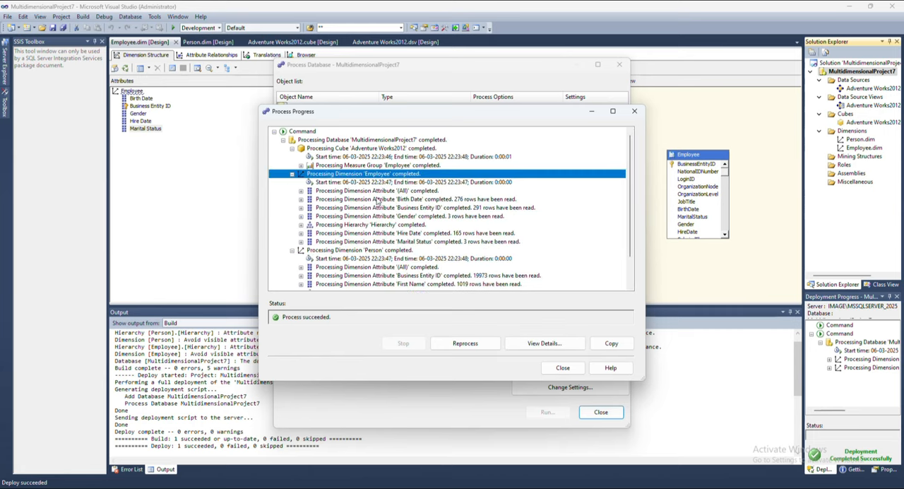
pyautogui.scroll(-1, 378, 201)
pyautogui.scroll(1, 378, 202)
pyautogui.click(568, 371)
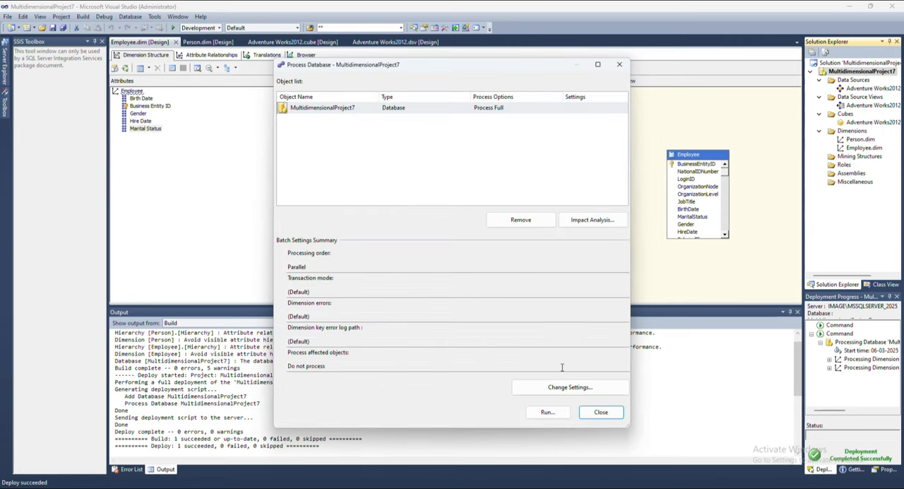
pyautogui.click(601, 412)
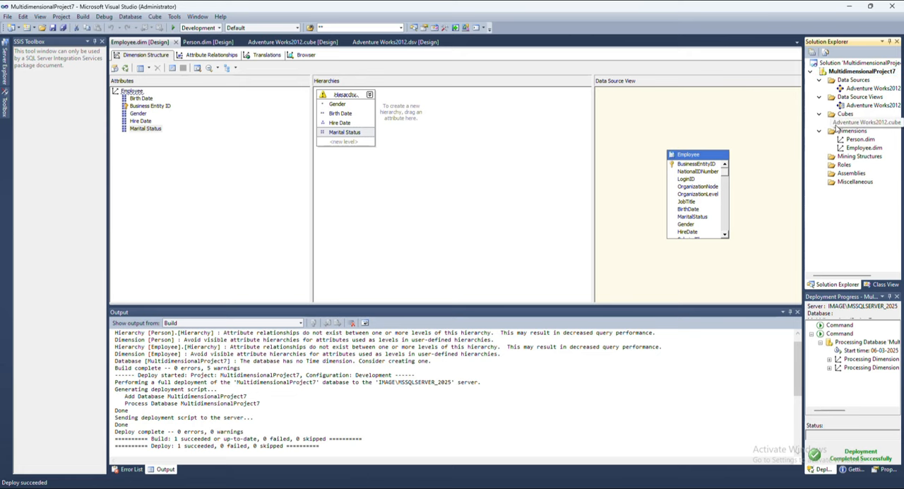
# Open the Adventure Works2012 cube and expand the attributes of its Employee and Person dimensions.
pyautogui.click(853, 123)
pyautogui.doubleClick(858, 124)
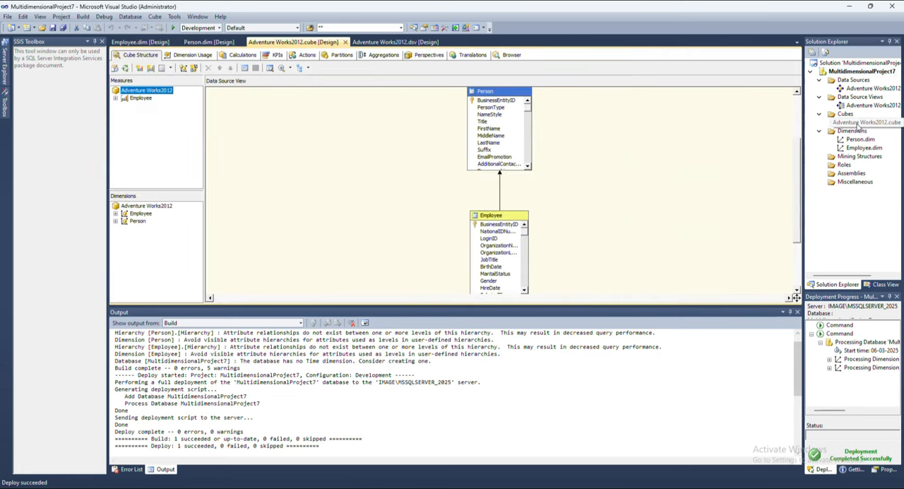
pyautogui.click(116, 214)
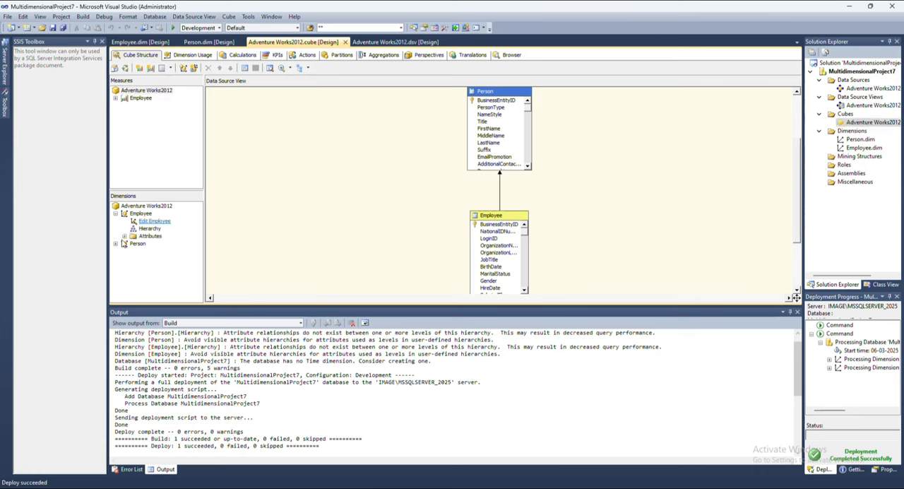
pyautogui.click(115, 244)
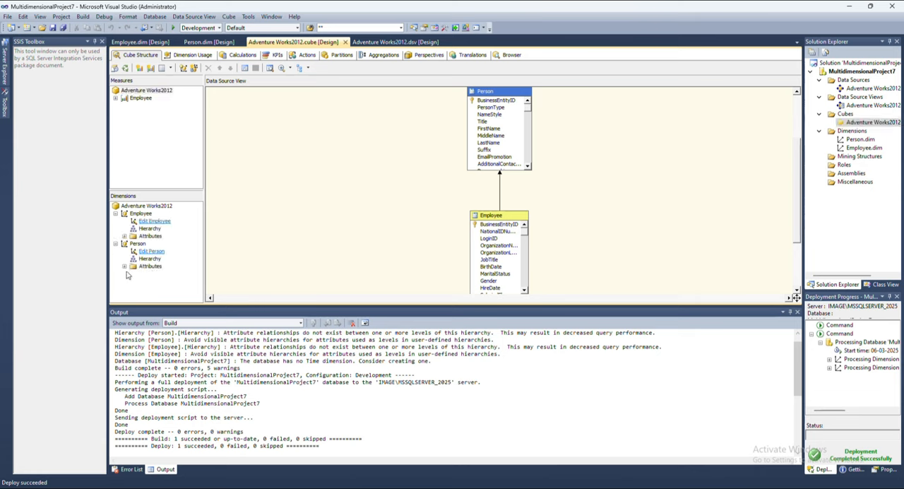
pyautogui.click(124, 266)
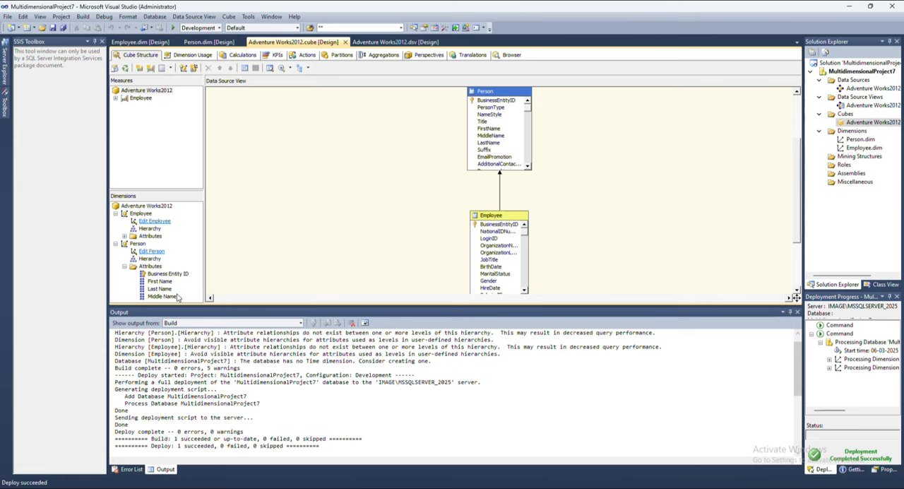
pyautogui.click(124, 237)
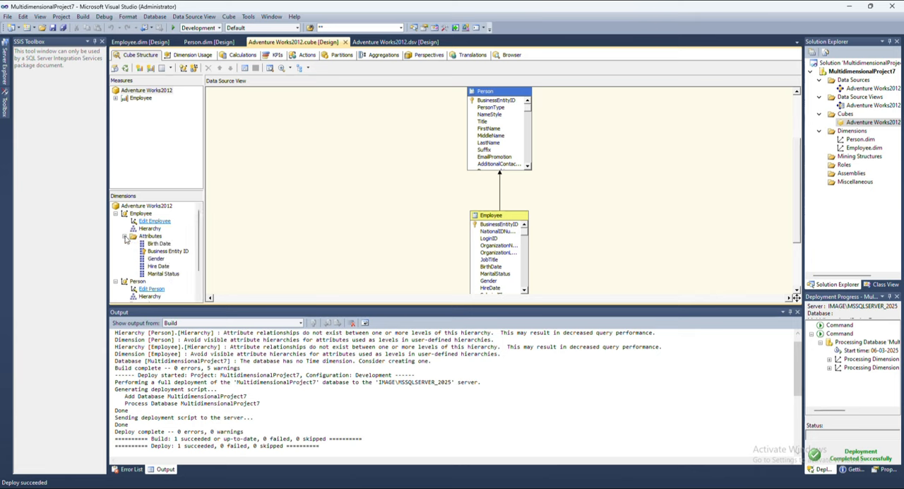
pyautogui.click(159, 267)
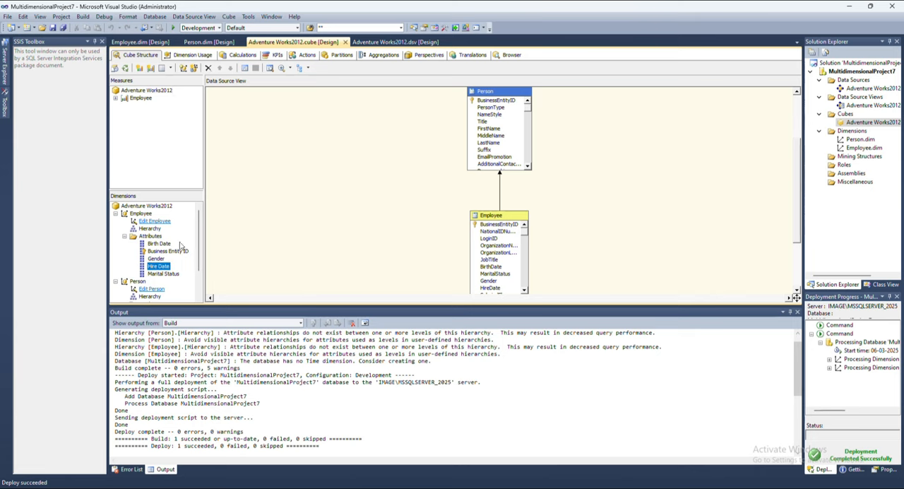
# Browse the cube, adding the Organization Level measure to the result grid and examining the Employee attributes.
pyautogui.click(507, 55)
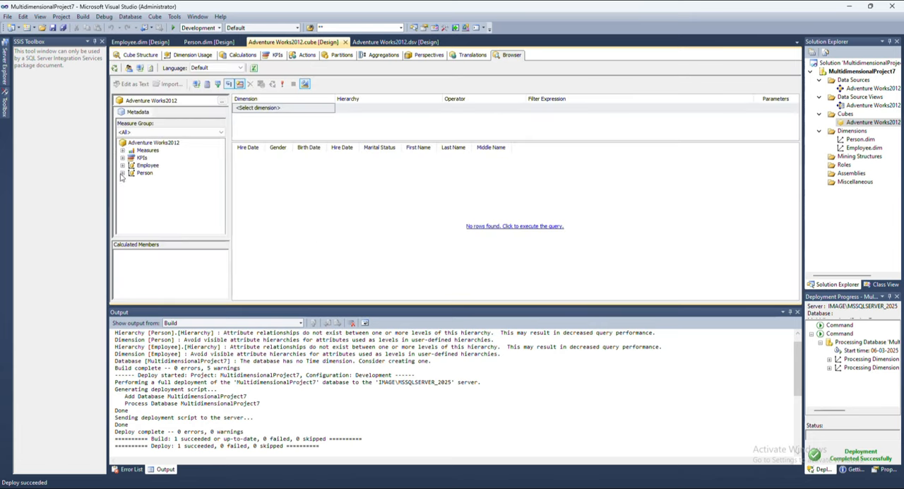
pyautogui.click(124, 151)
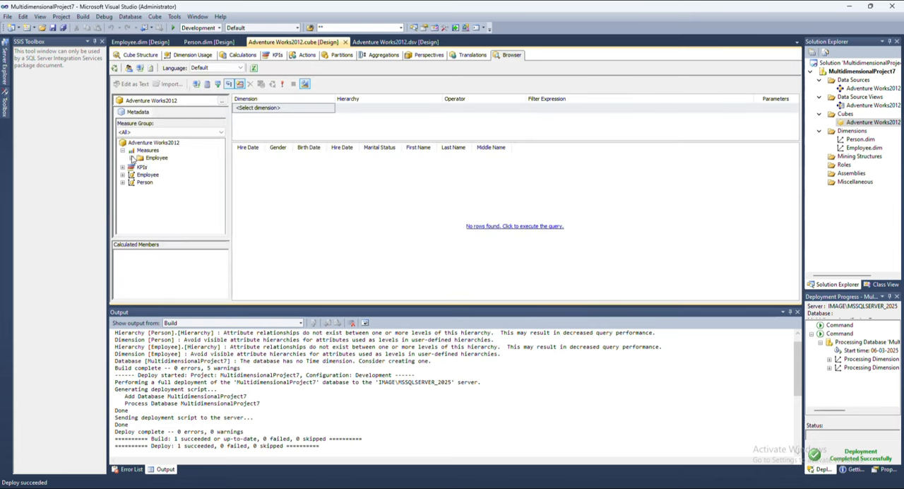
pyautogui.click(131, 157)
pyautogui.click(176, 166)
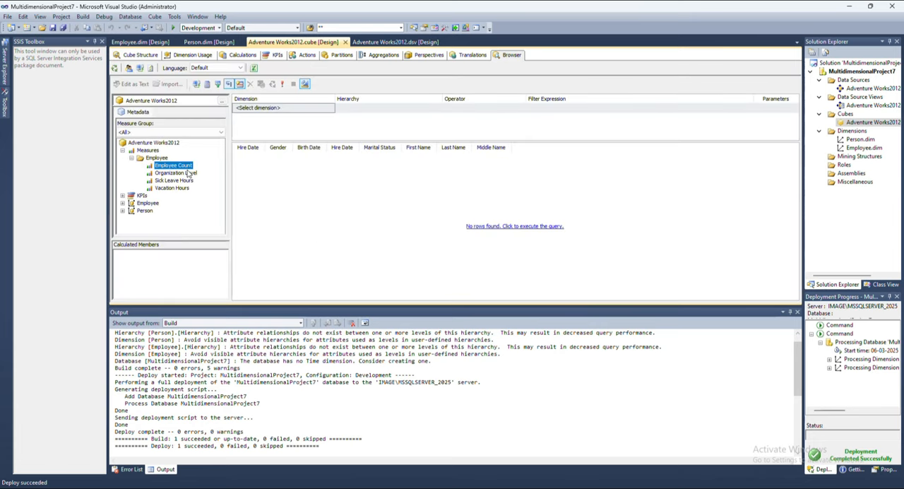
pyautogui.click(189, 175)
pyautogui.moveTo(190, 178); pyautogui.dragTo(316, 193)
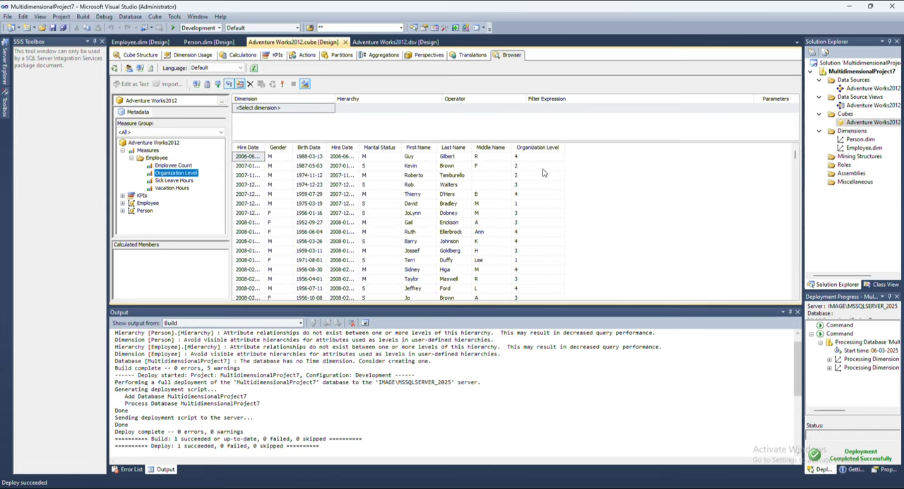
pyautogui.scroll(-1, 544, 172)
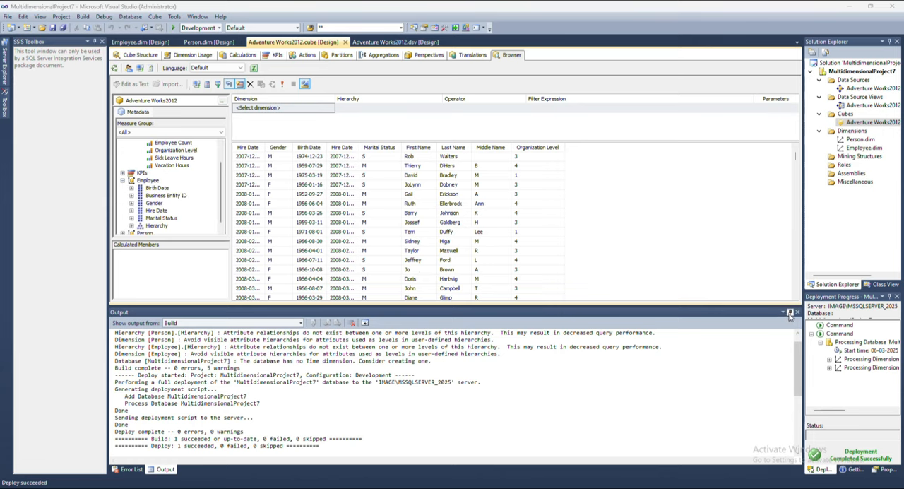
pyautogui.click(154, 213)
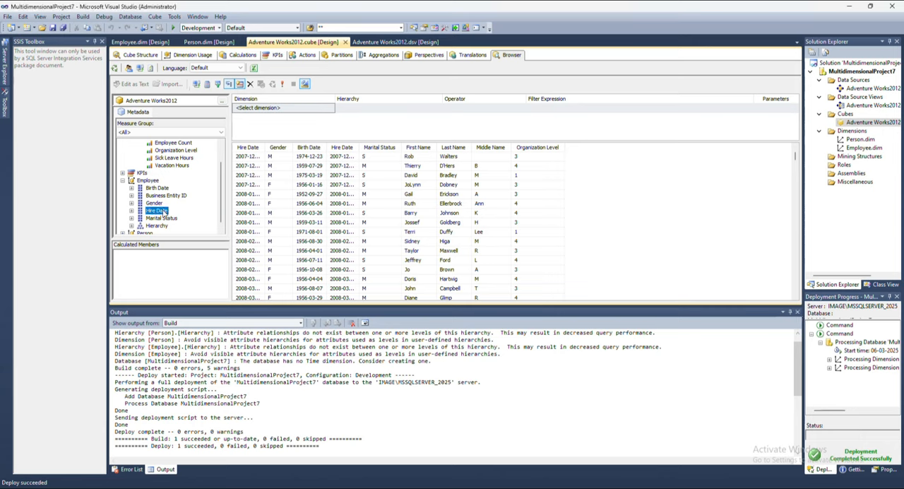